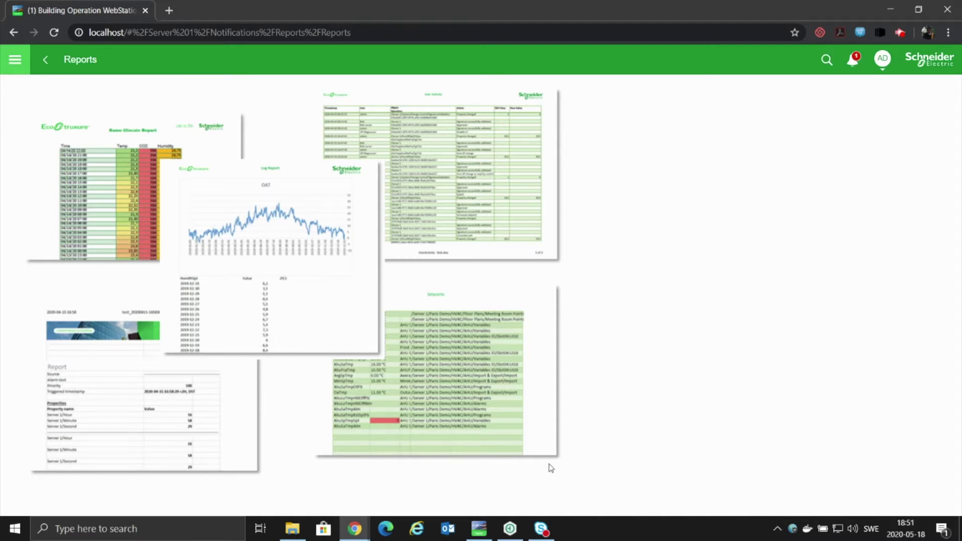
Bring the WorkStation window to the front and maximize it.
{"action": "left_click", "coordinate": [479, 529]}
{"action": "double_click", "coordinate": [527, 62]}
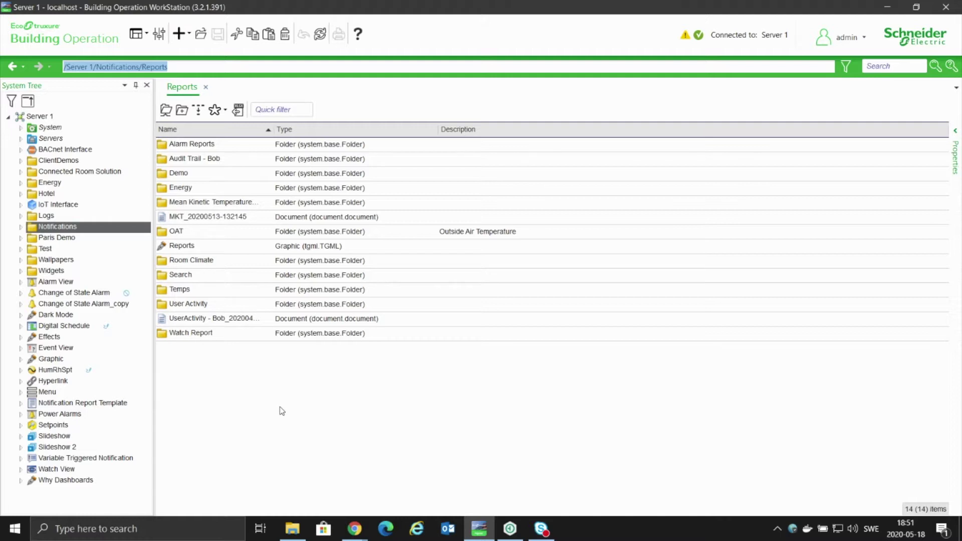
{"action": "left_click", "coordinate": [256, 403]}
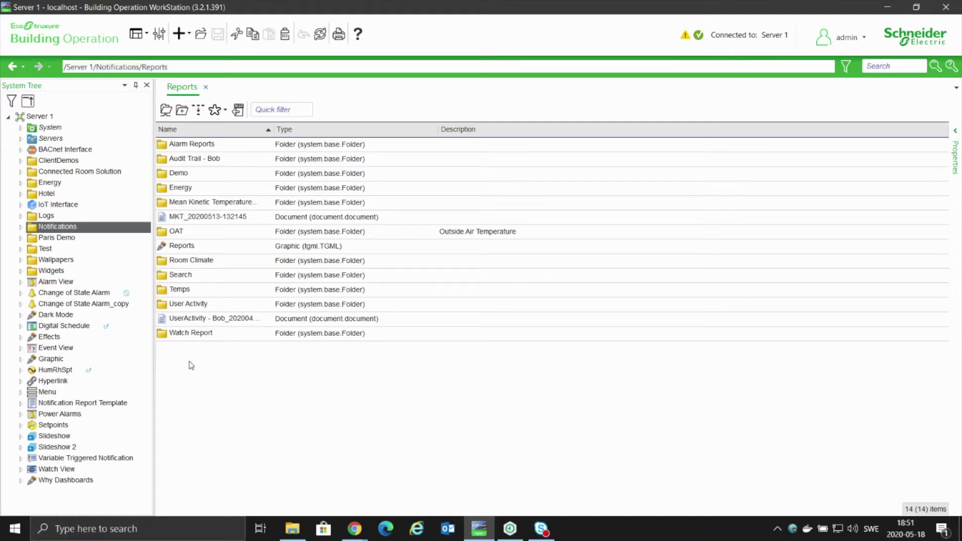
Check Digital Schedule's Advanced > Change Control setting, currently Single Signature.
{"action": "double_click", "coordinate": [82, 326]}
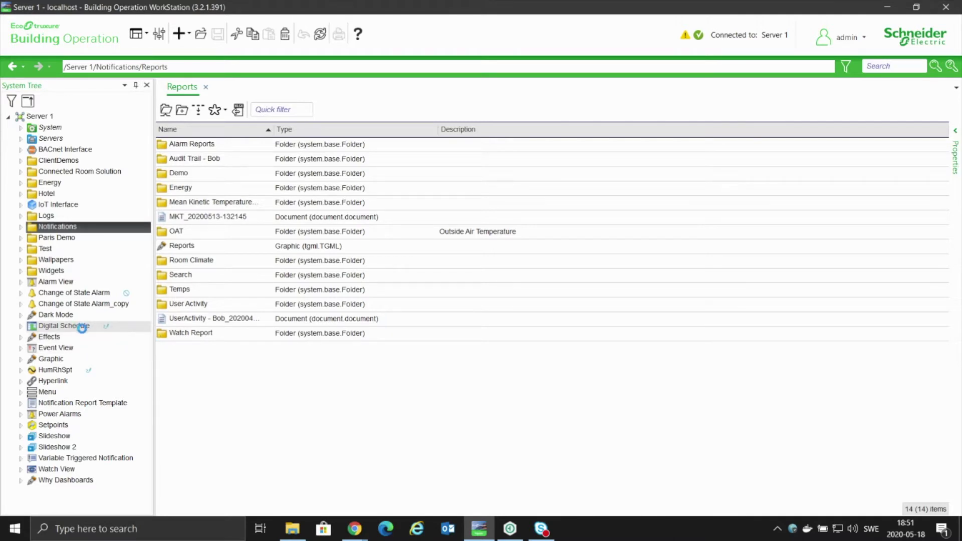
{"action": "right_click", "coordinate": [85, 329]}
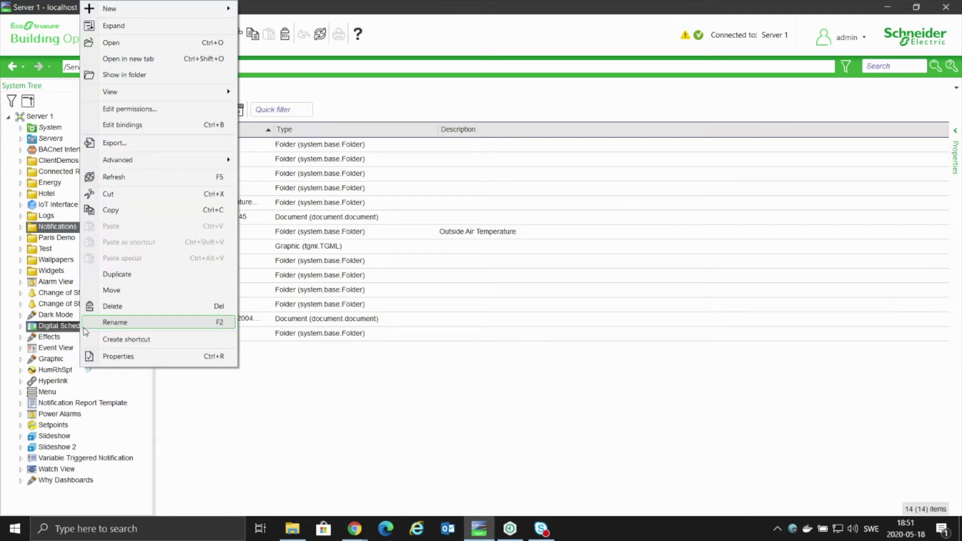
{"action": "mouse_move", "coordinate": [186, 161]}
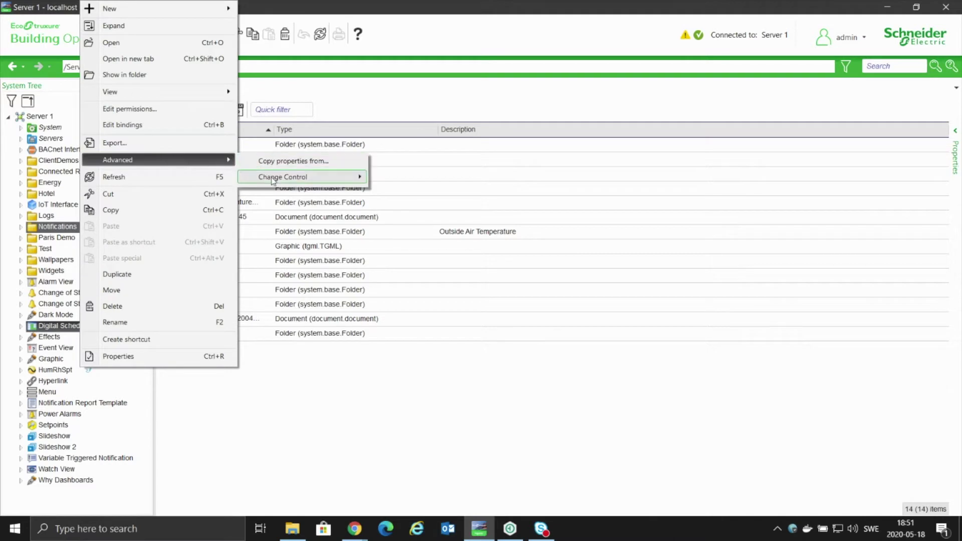
{"action": "mouse_move", "coordinate": [282, 182]}
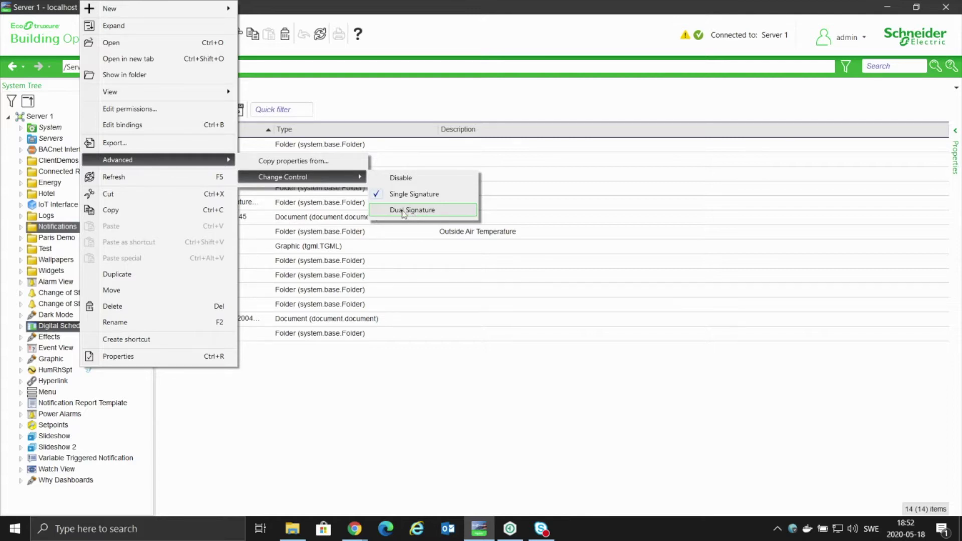
{"action": "left_click", "coordinate": [302, 379]}
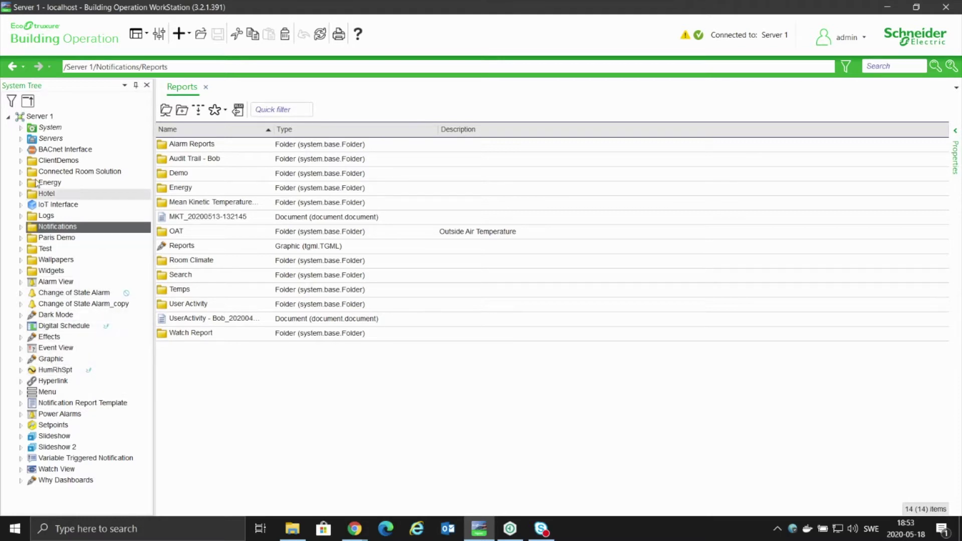
Set System > Change Control to Enabled and save the setting.
{"action": "left_click", "coordinate": [21, 129]}
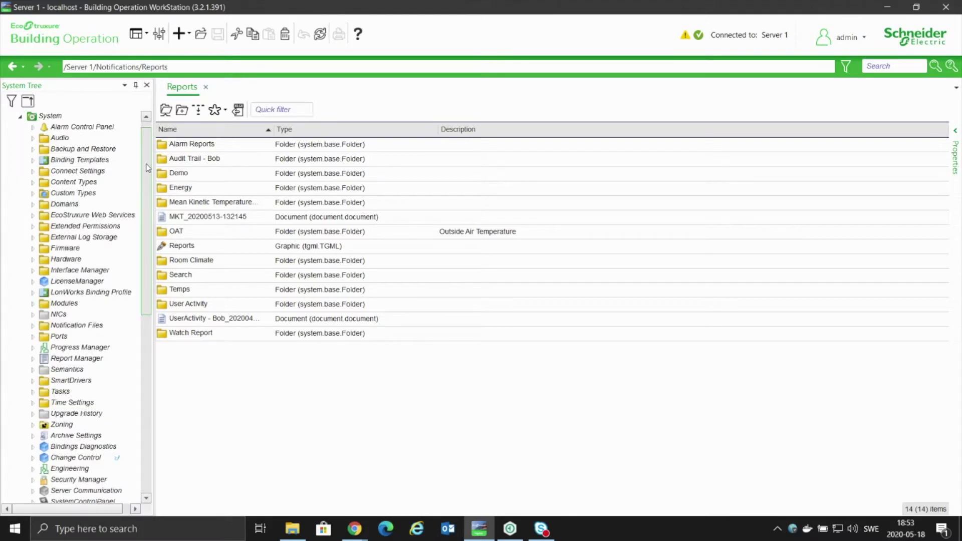
{"action": "left_click_drag", "start_coordinate": [148, 167], "coordinate": [148, 189]}
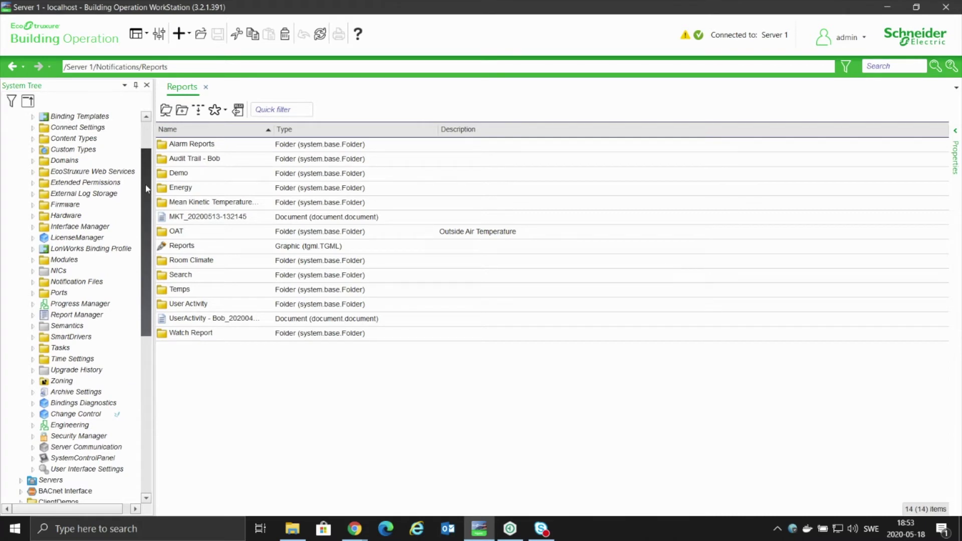
{"action": "mouse_move", "coordinate": [148, 189]}
{"action": "left_mouse_down"}
{"action": "mouse_move", "coordinate": [146, 161]}
{"action": "mouse_move", "coordinate": [146, 196]}
{"action": "left_mouse_up"}
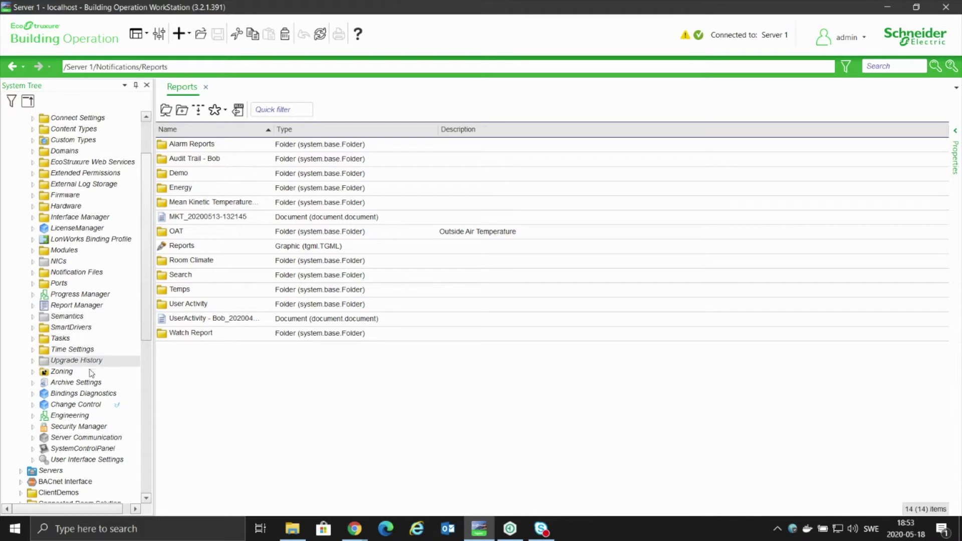
{"action": "left_click", "coordinate": [82, 404]}
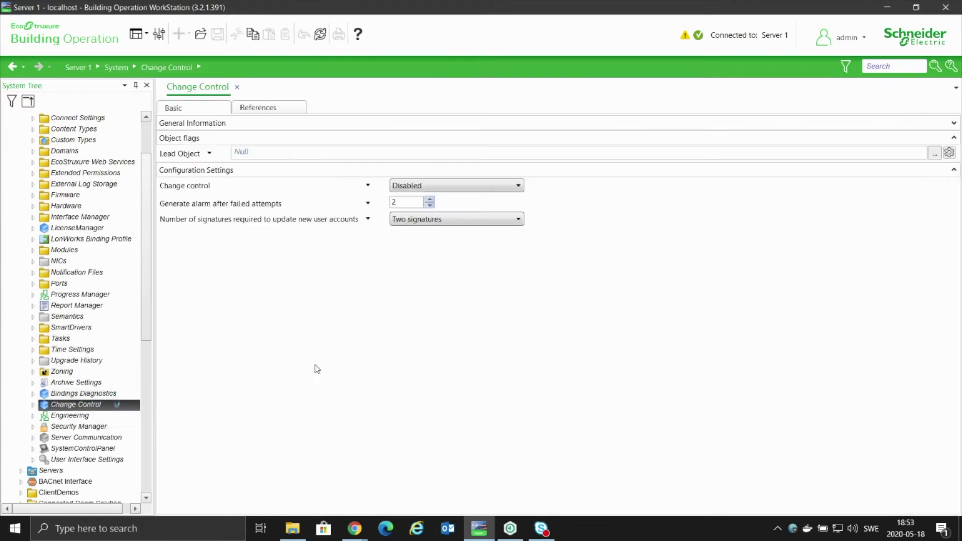
{"action": "left_click", "coordinate": [434, 187]}
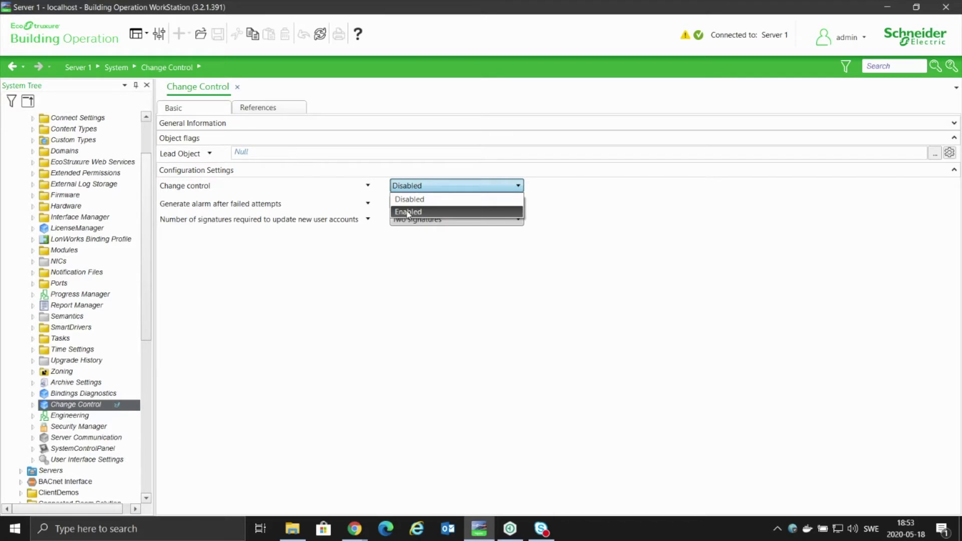
{"action": "left_click", "coordinate": [408, 213]}
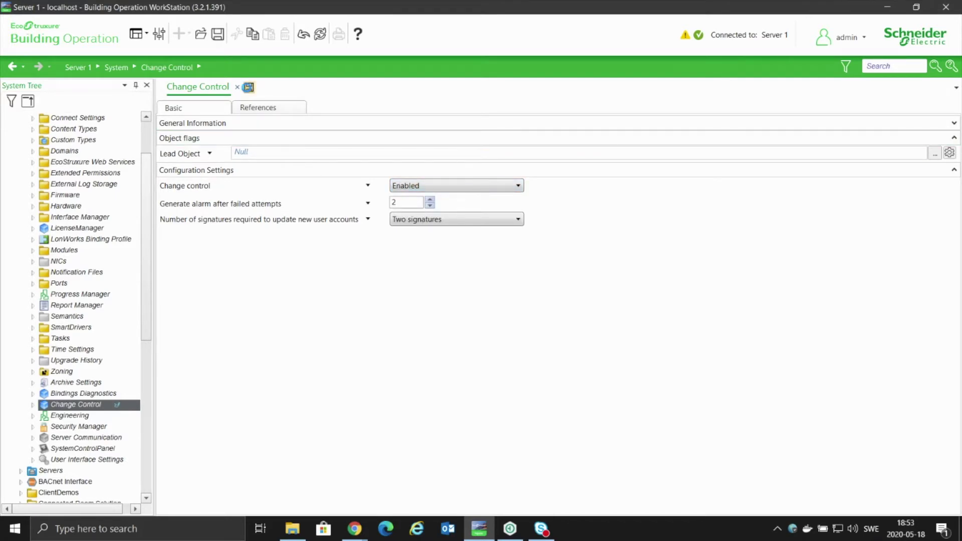
{"action": "key", "text": "ctrl+s"}
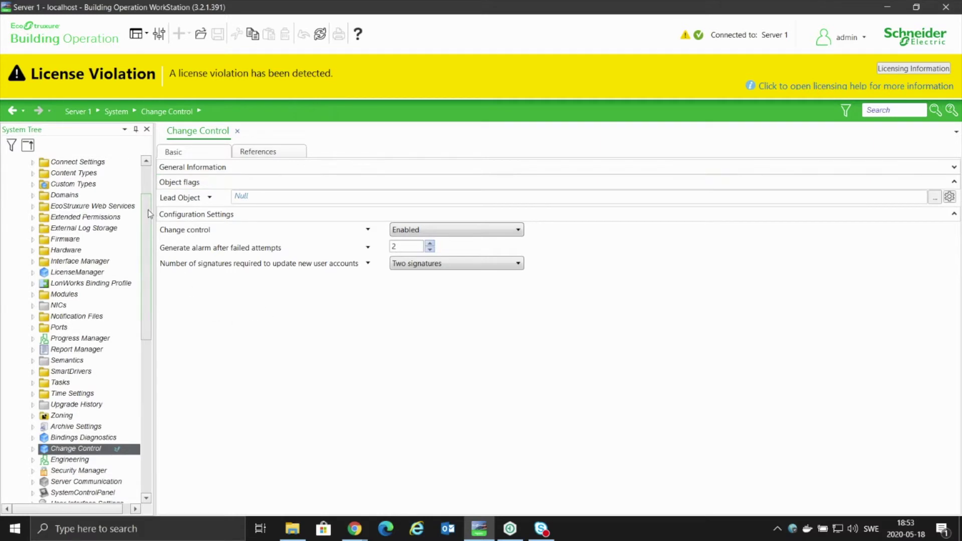
Scroll back down to Digital Schedule and bring up its actions menu.
{"action": "left_click_drag", "start_coordinate": [147, 215], "coordinate": [136, 324]}
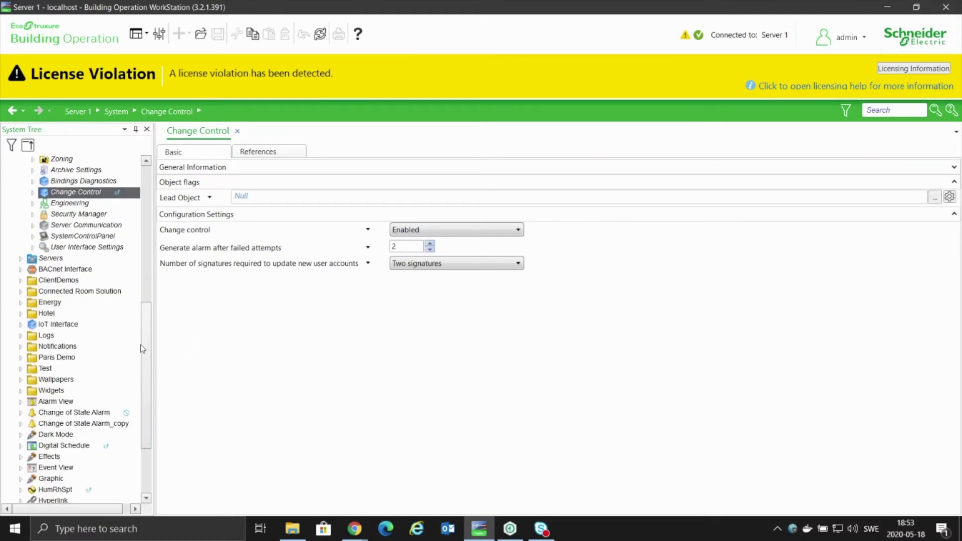
{"action": "left_click_drag", "start_coordinate": [149, 351], "coordinate": [148, 389]}
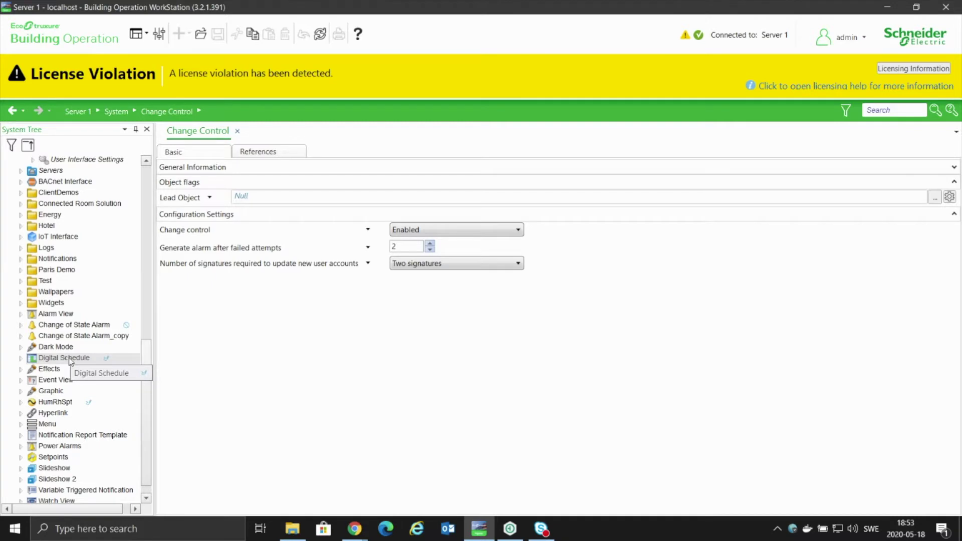
{"action": "right_click", "coordinate": [69, 359]}
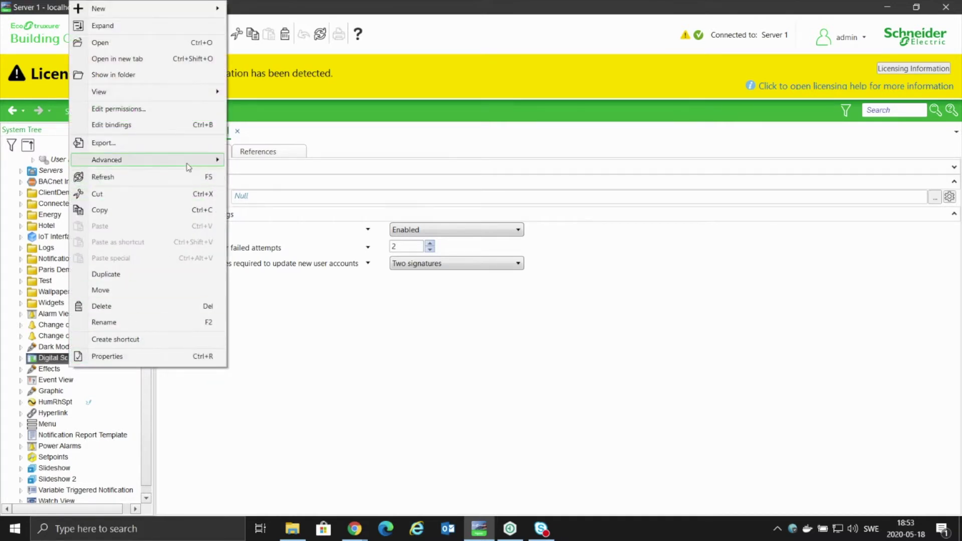
Review Digital Schedule's Change Control options unchanged, then return to the WebStation Reports page.
{"action": "mouse_move", "coordinate": [188, 167]}
{"action": "mouse_move", "coordinate": [293, 183]}
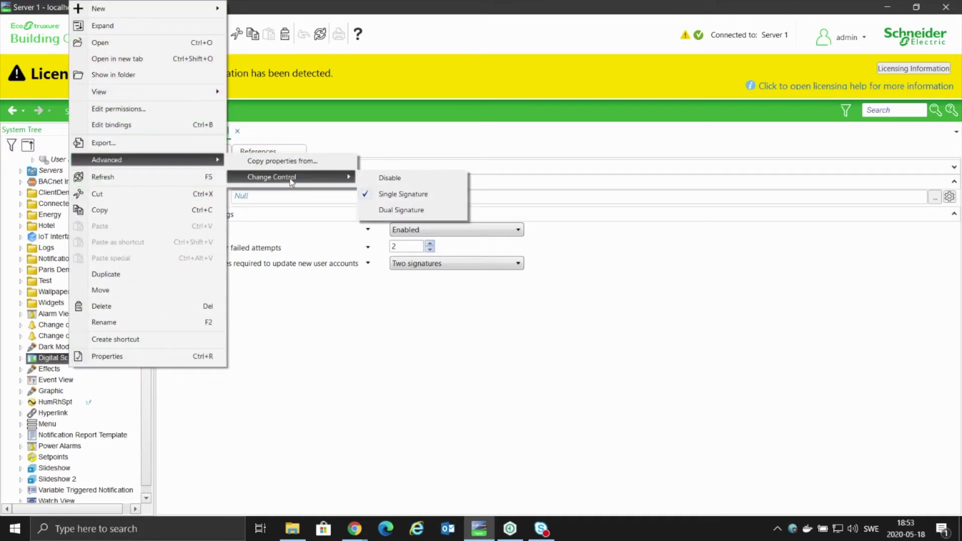
{"action": "left_click", "coordinate": [312, 321]}
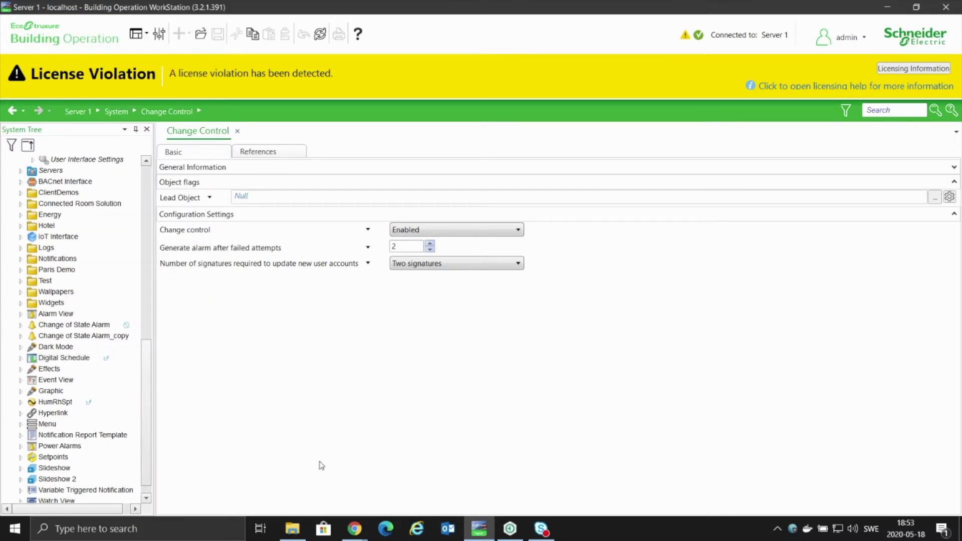
{"action": "mouse_move", "coordinate": [356, 532]}
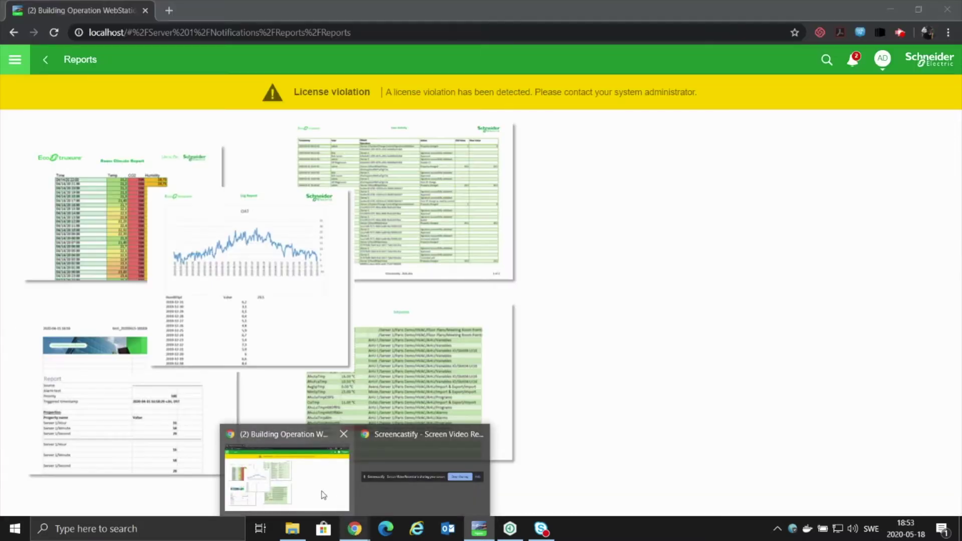
{"action": "left_click", "coordinate": [323, 494]}
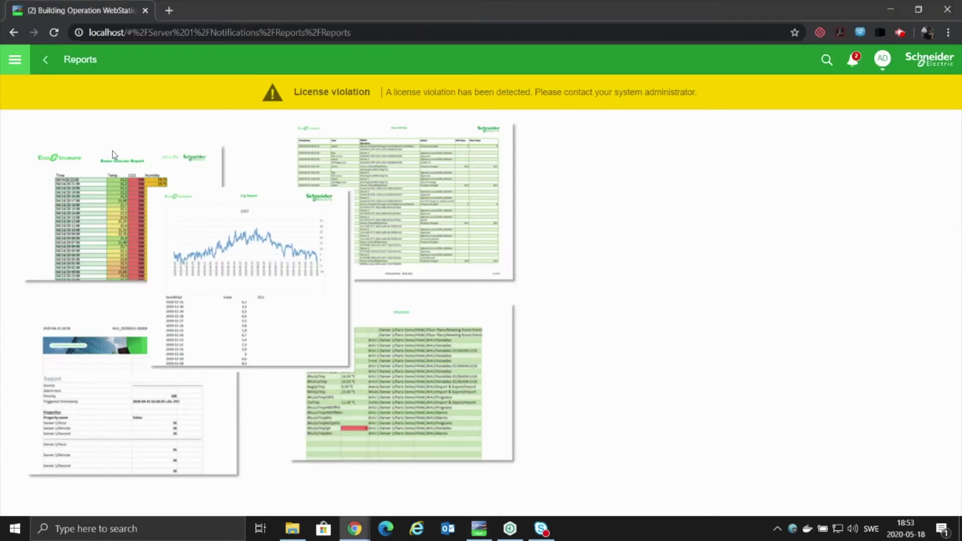
Navigate up to the Server 1 level and open the Digital Schedule.
{"action": "left_click", "coordinate": [17, 58]}
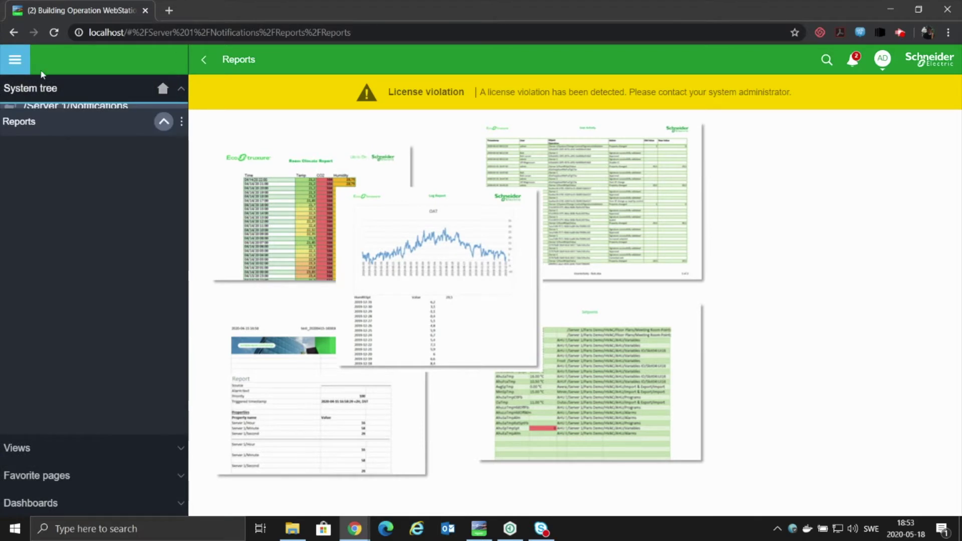
{"action": "scroll", "coordinate": [62, 297], "scroll_direction": "down", "scroll_amount": 1}
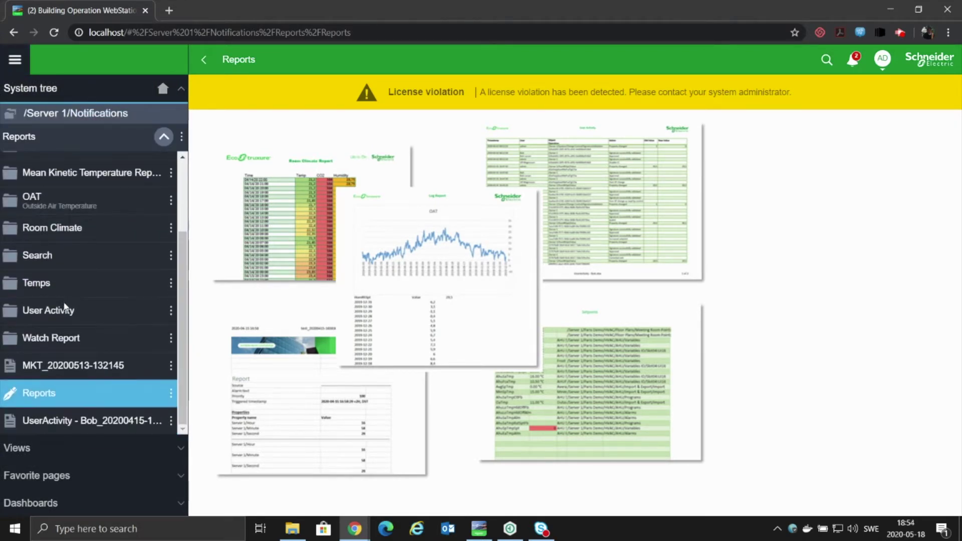
{"action": "left_click", "coordinate": [33, 116]}
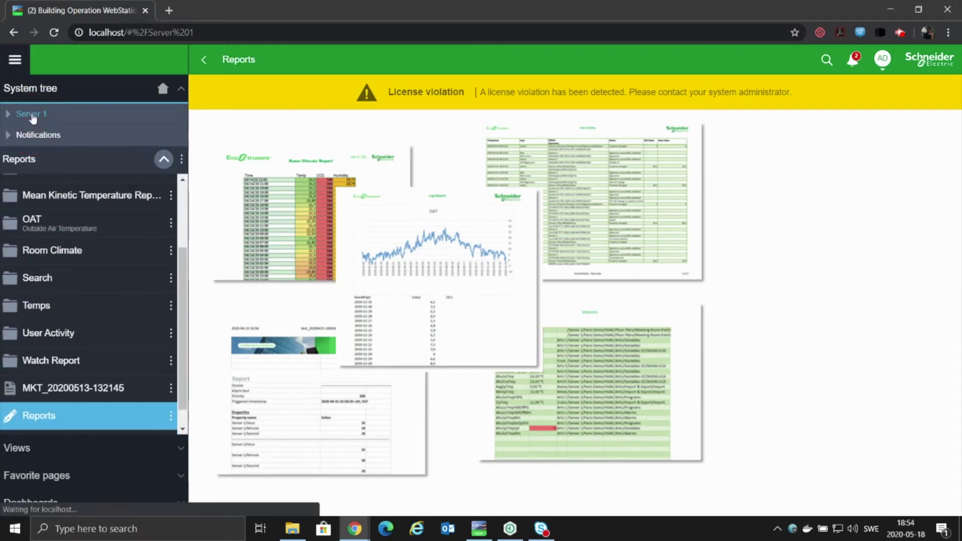
{"action": "scroll", "coordinate": [77, 323], "scroll_direction": "down", "scroll_amount": 6}
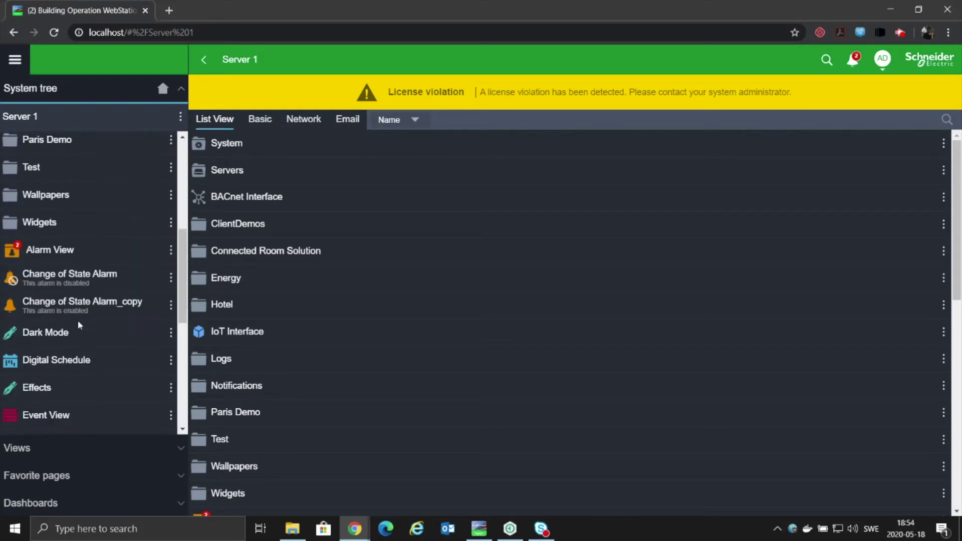
{"action": "left_click", "coordinate": [73, 329]}
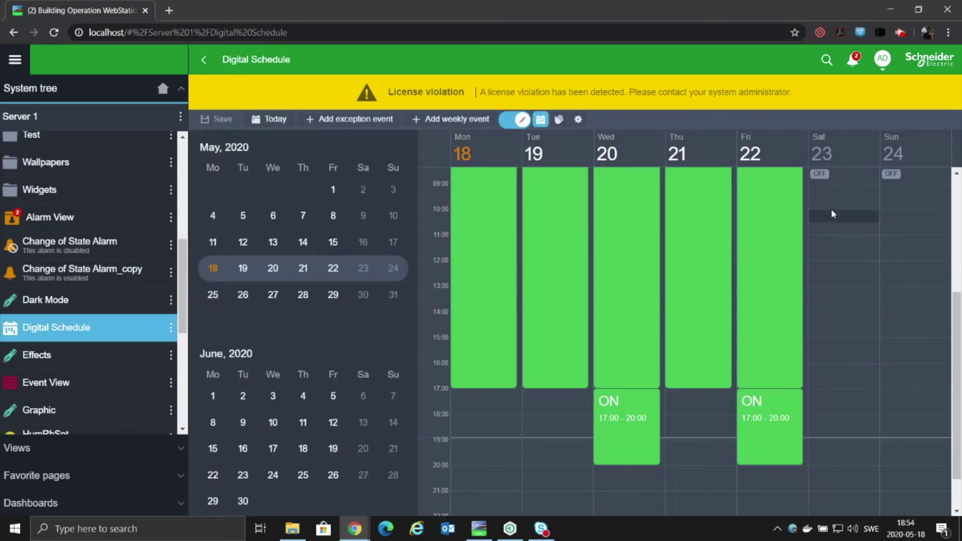
Add an ON event Saturday 23, 10:00–13:45, saved and signed with comment 'Schedule changes for xyz reason'.
{"action": "left_click_drag", "start_coordinate": [832, 210], "coordinate": [832, 305]}
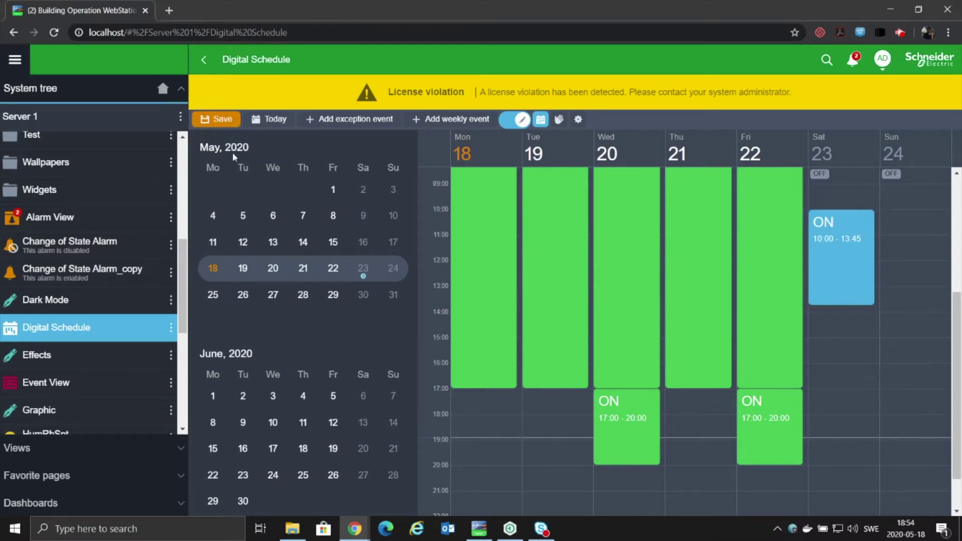
{"action": "left_click", "coordinate": [221, 120]}
{"action": "left_click", "coordinate": [458, 224]}
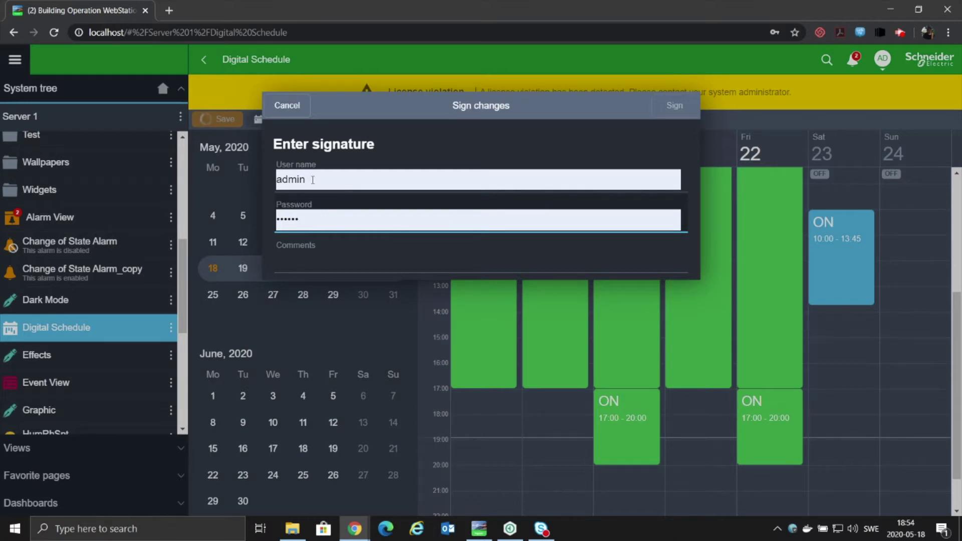
{"action": "left_click", "coordinate": [318, 261]}
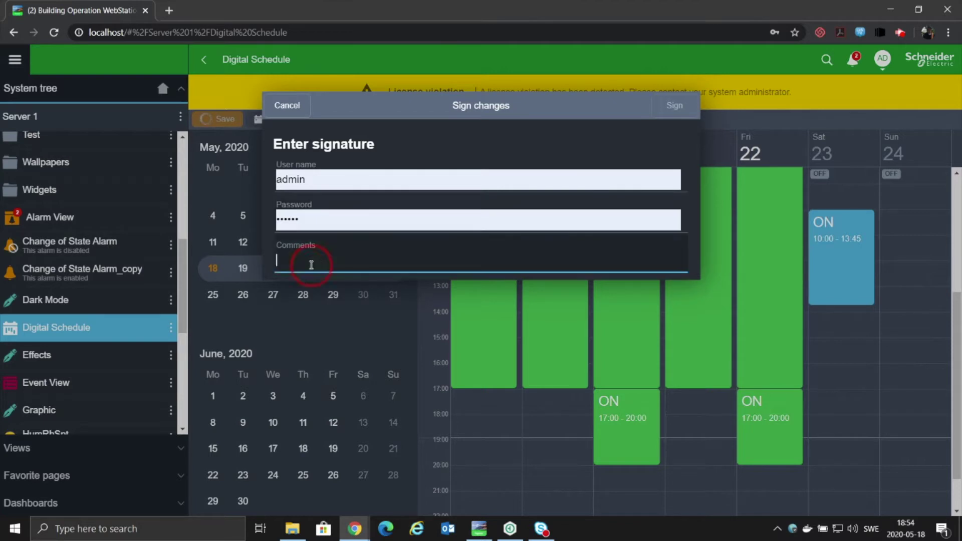
{"action": "type", "text": "S"}
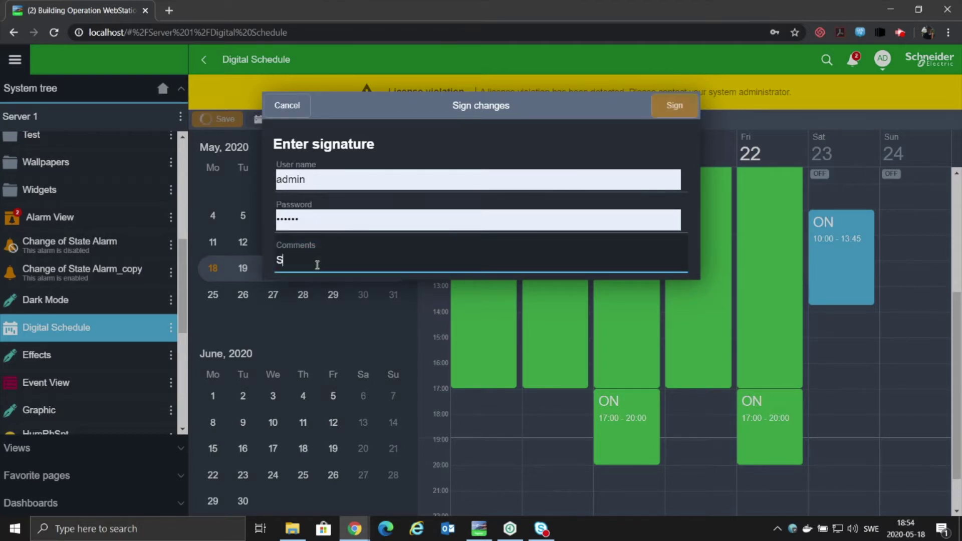
{"action": "type", "text": "chedule changes"}
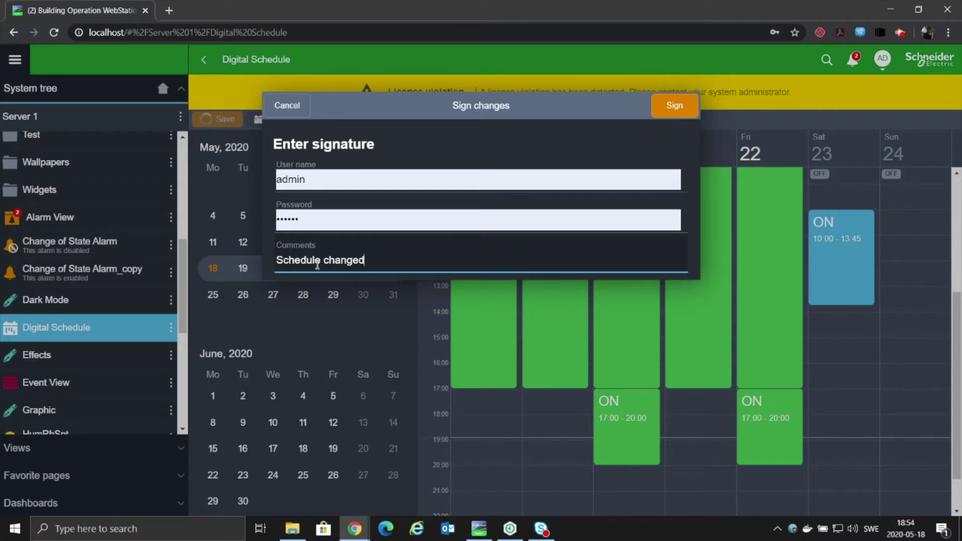
{"action": "type", "text": " for xyz reason"}
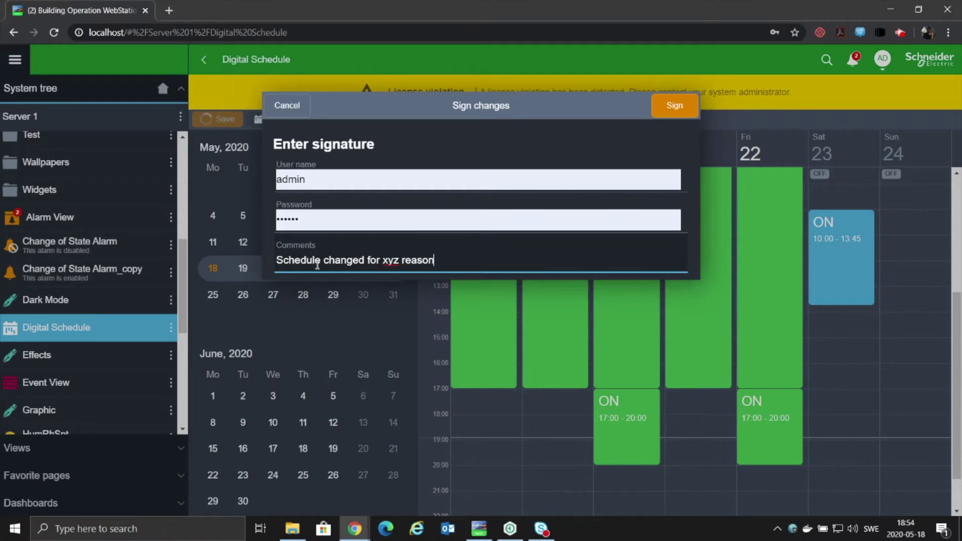
{"action": "left_click", "coordinate": [672, 108]}
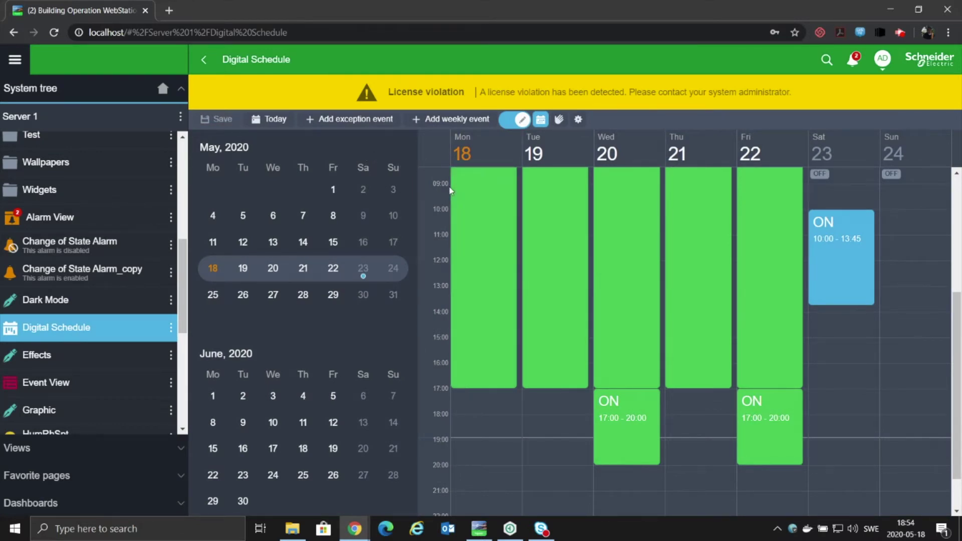
{"action": "left_click", "coordinate": [482, 533]}
Check HumRhSpt's Advanced > Change Control setting, which requires Dual Signature.
{"action": "scroll", "coordinate": [146, 391], "scroll_direction": "down", "scroll_amount": 1}
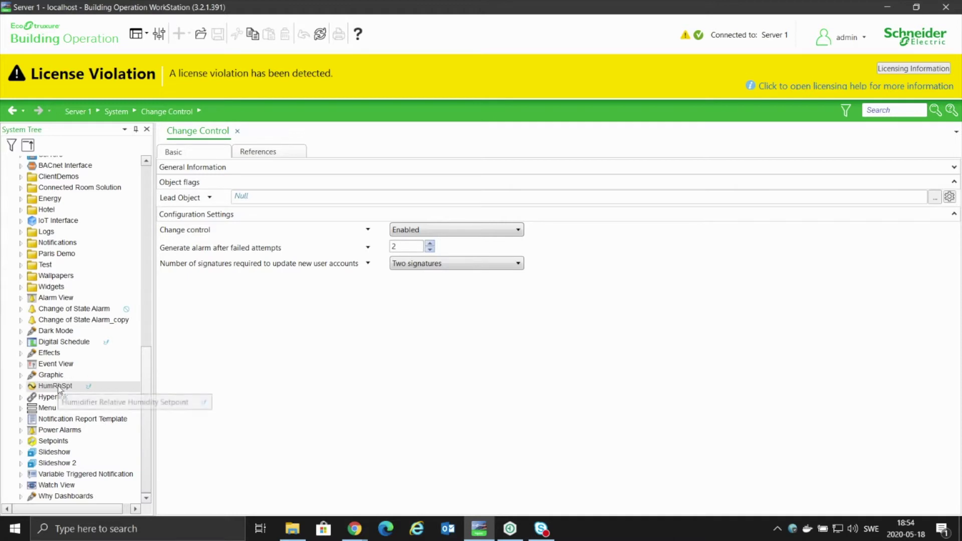
{"action": "right_click", "coordinate": [49, 387]}
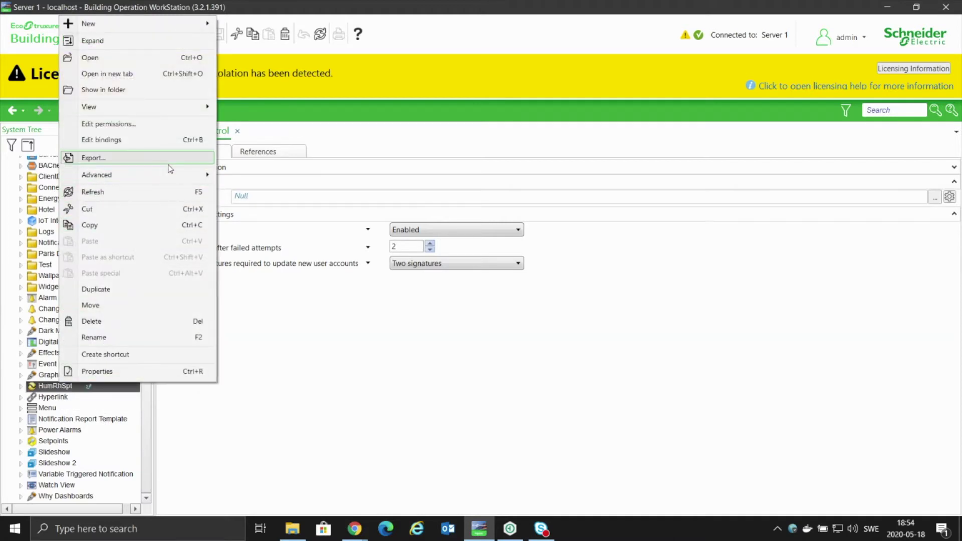
{"action": "mouse_move", "coordinate": [173, 176]}
{"action": "mouse_move", "coordinate": [284, 194]}
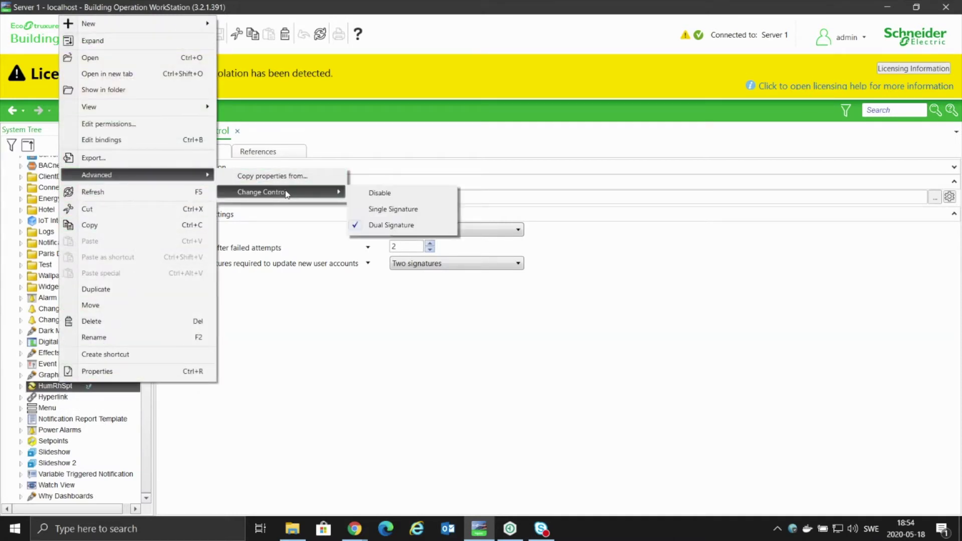
Open the HumRhSpt setpoint and lower its Value (% Rh) from 29,50 to 28,5.
{"action": "left_click", "coordinate": [373, 344]}
{"action": "left_click", "coordinate": [61, 389]}
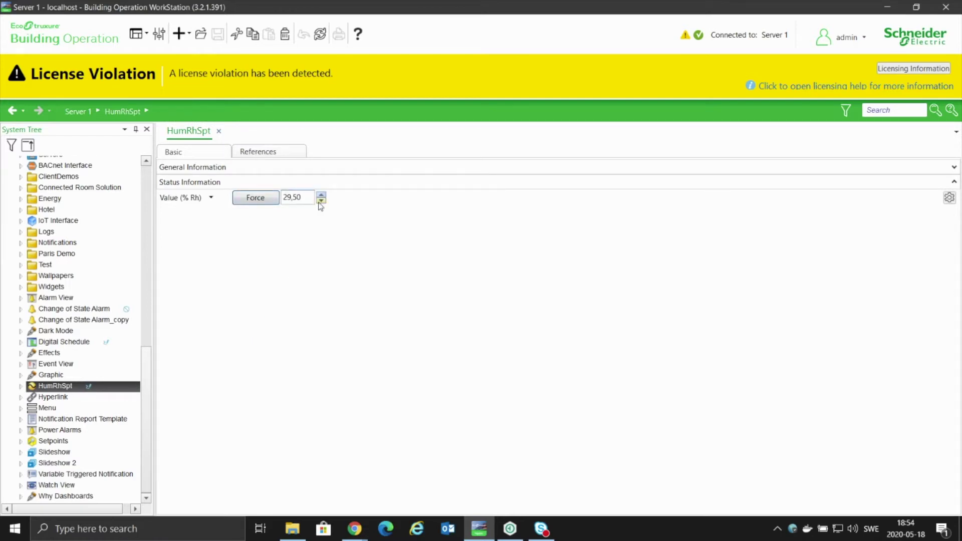
{"action": "left_click", "coordinate": [321, 201]}
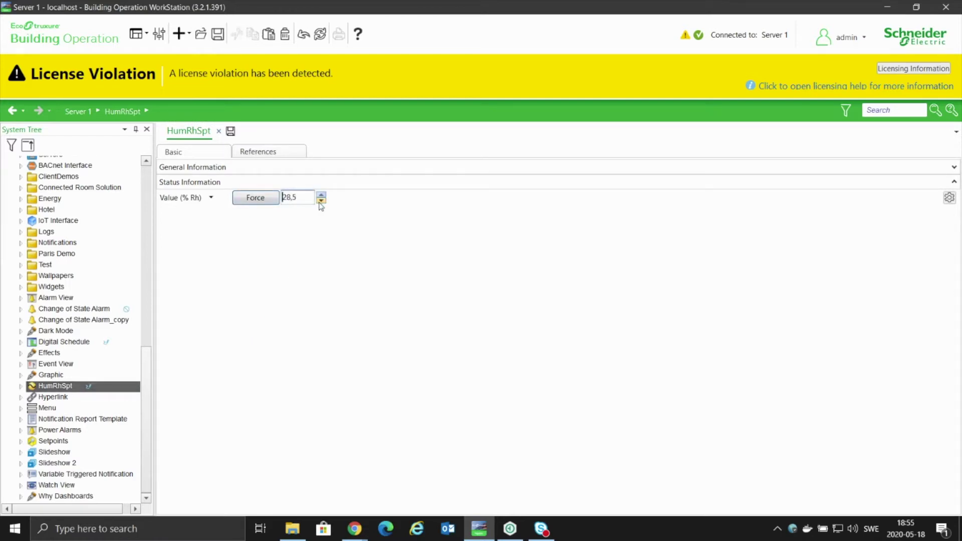
Save HumRhSpt at 28,5, signing Signature 1 with comment 'Changed for control tuning reasons' and the signer's credentials.
{"action": "left_click", "coordinate": [231, 131]}
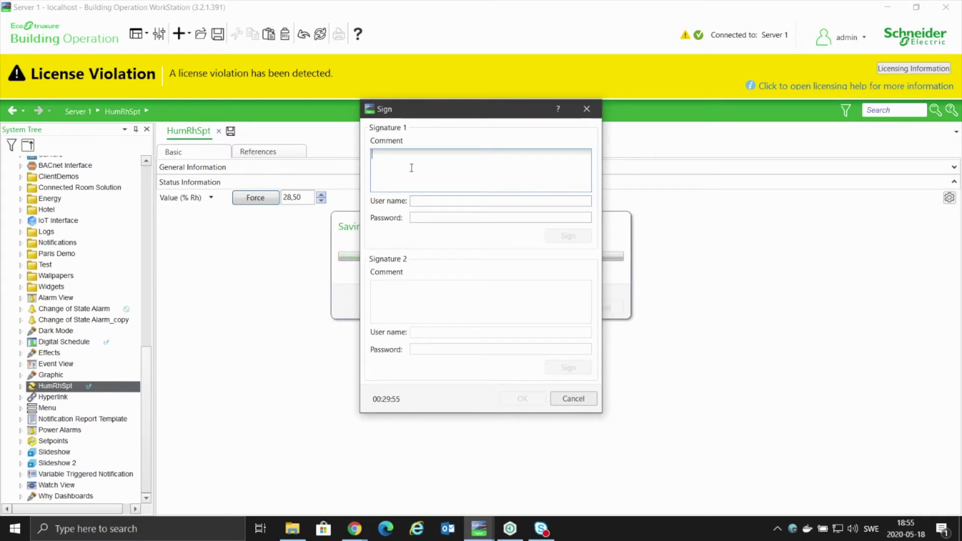
{"action": "type", "text": "Chag"}
{"action": "type", "text": "nged "}
{"action": "type", "text": "for cont"}
{"action": "type", "text": "rol tuning reasons"}
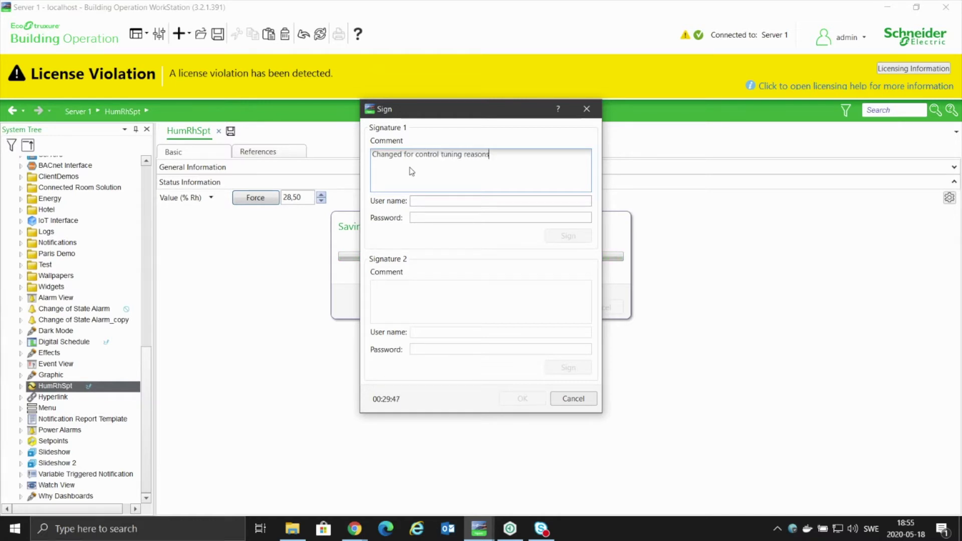
{"action": "key", "text": "Tab"}
{"action": "type", "text": "admin"}
{"action": "key", "text": "Tab"}
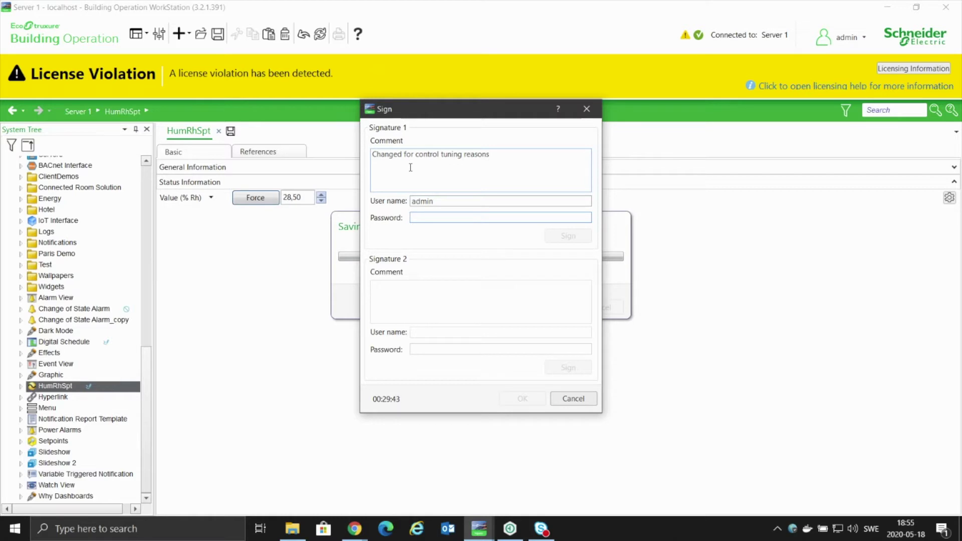
{"action": "type", "text": "admin"}
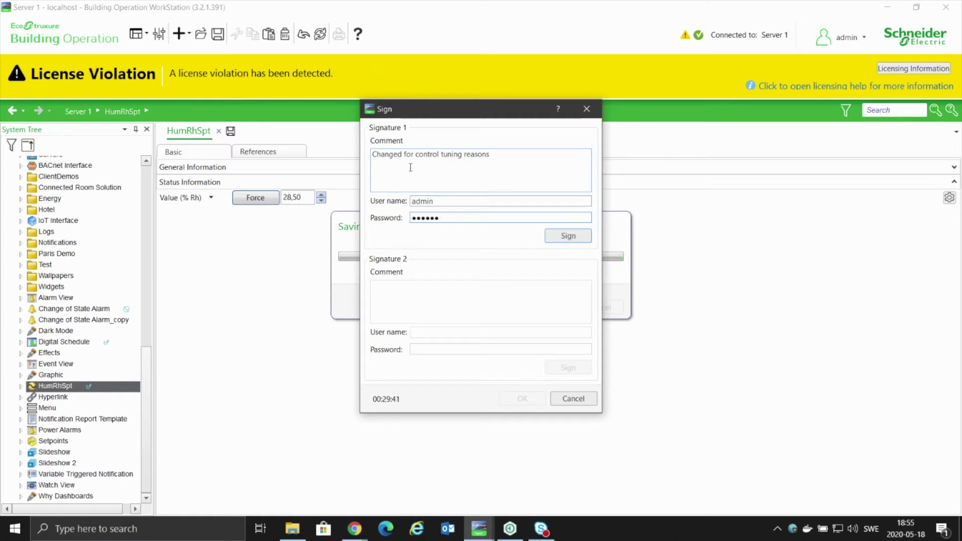
{"action": "left_click", "coordinate": [561, 236]}
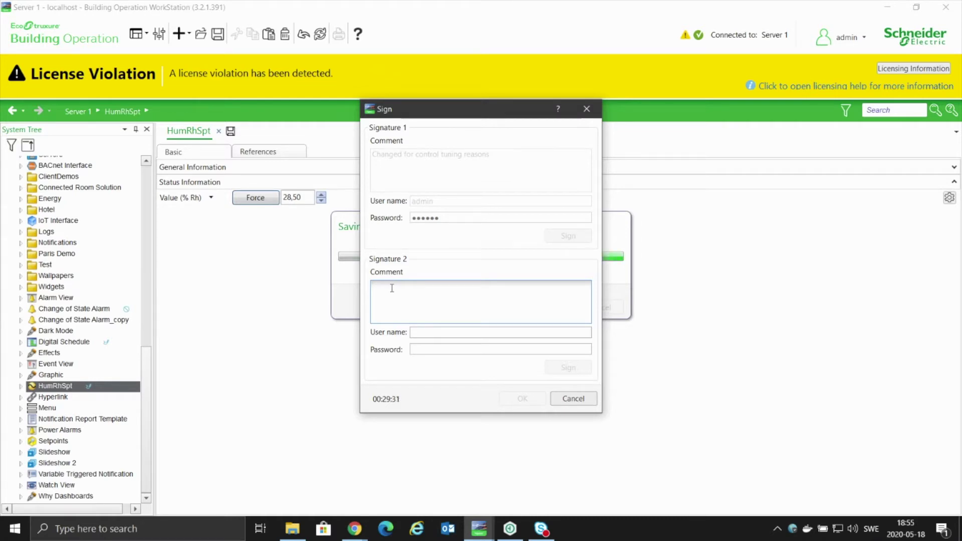
Add Signature 2 with comment 'Approved' and the second signer's user name and password, then confirm.
{"action": "type", "text": "Approved"}
{"action": "left_click", "coordinate": [429, 333]}
{"action": "type", "text": "Bob"}
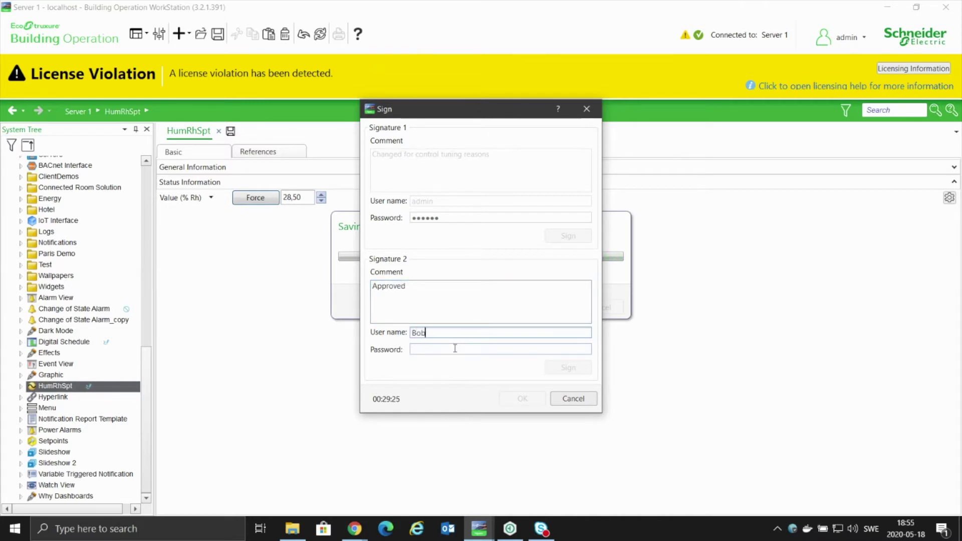
{"action": "left_click", "coordinate": [455, 348]}
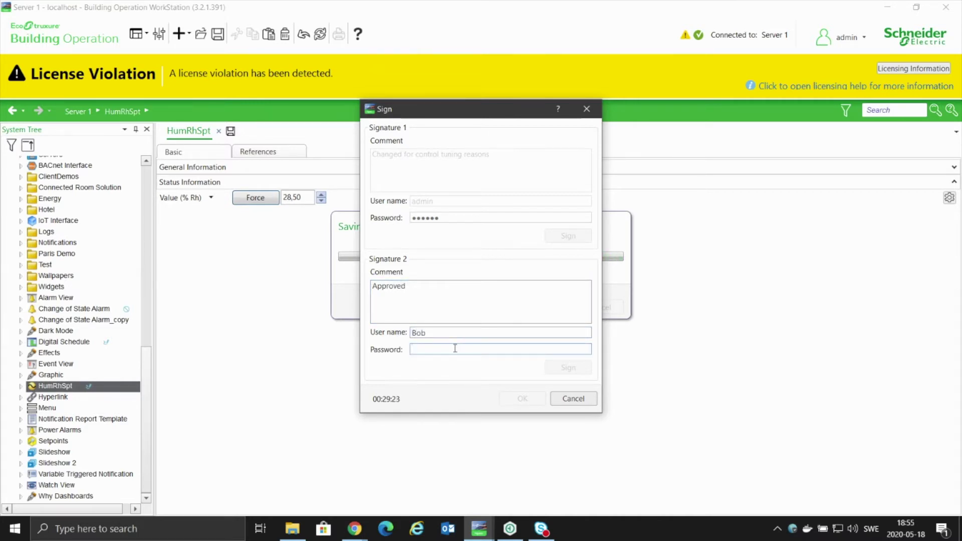
{"action": "type", "text": "bob"}
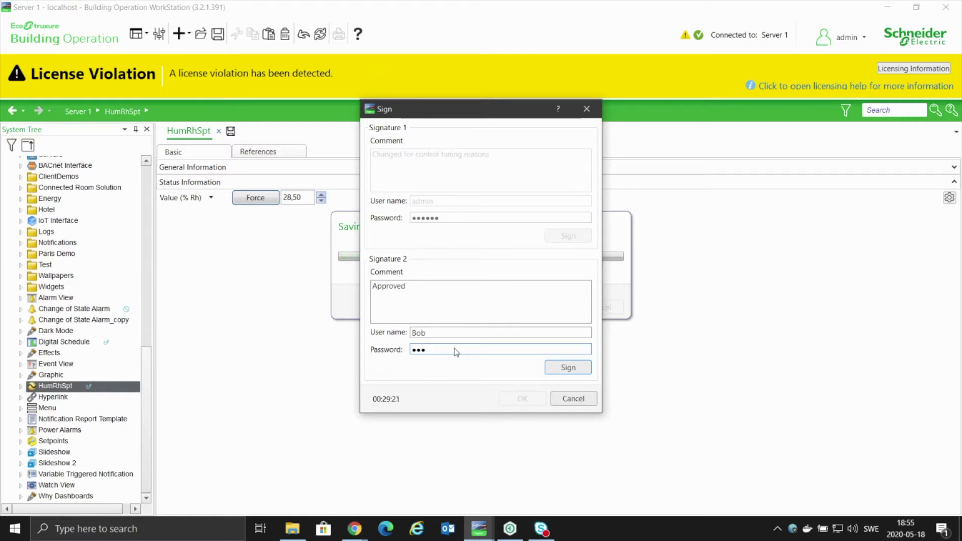
{"action": "type", "text": "12345678"}
{"action": "left_click", "coordinate": [560, 367]}
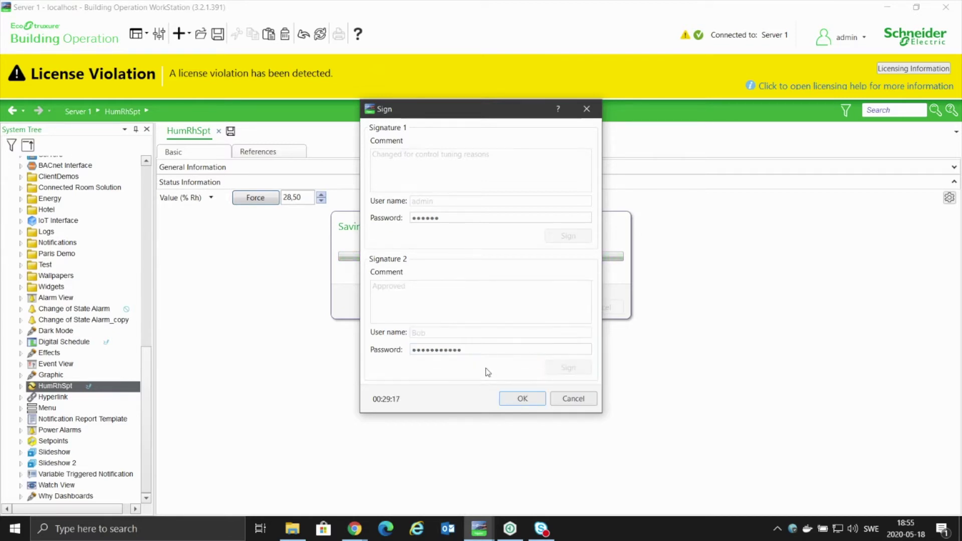
{"action": "left_click", "coordinate": [528, 399]}
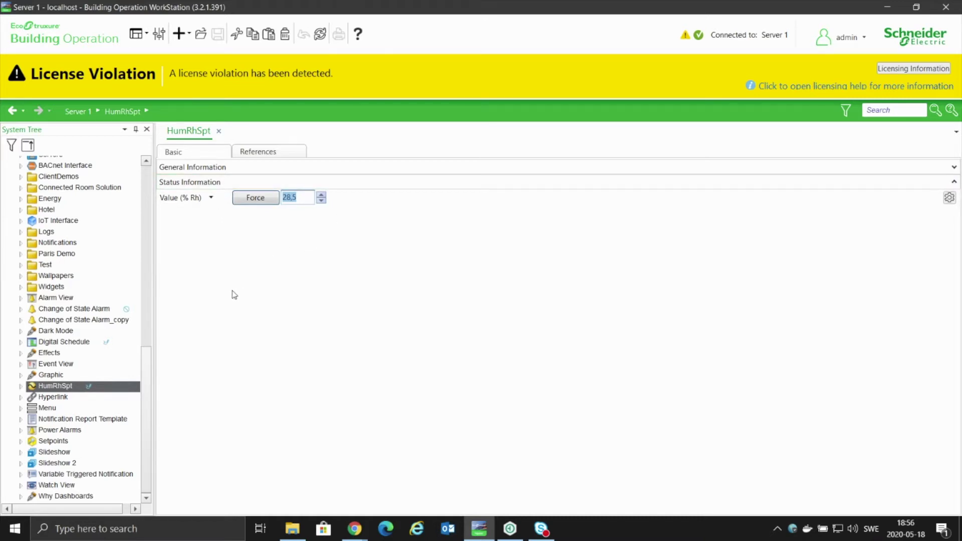
Restore the main menu bar, show the Events list from View, and enlarge its pane.
{"action": "right_click", "coordinate": [414, 40]}
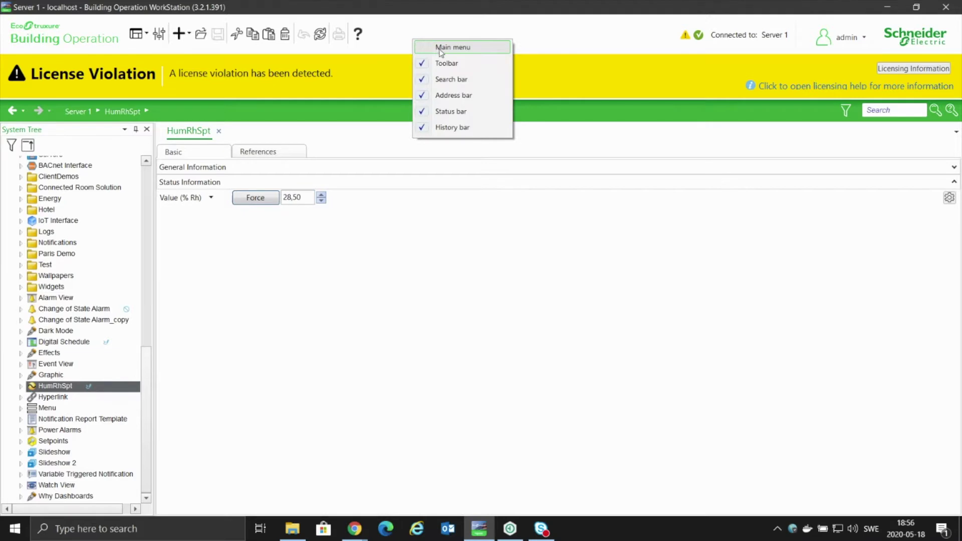
{"action": "left_click", "coordinate": [441, 48]}
{"action": "left_click", "coordinate": [56, 23]}
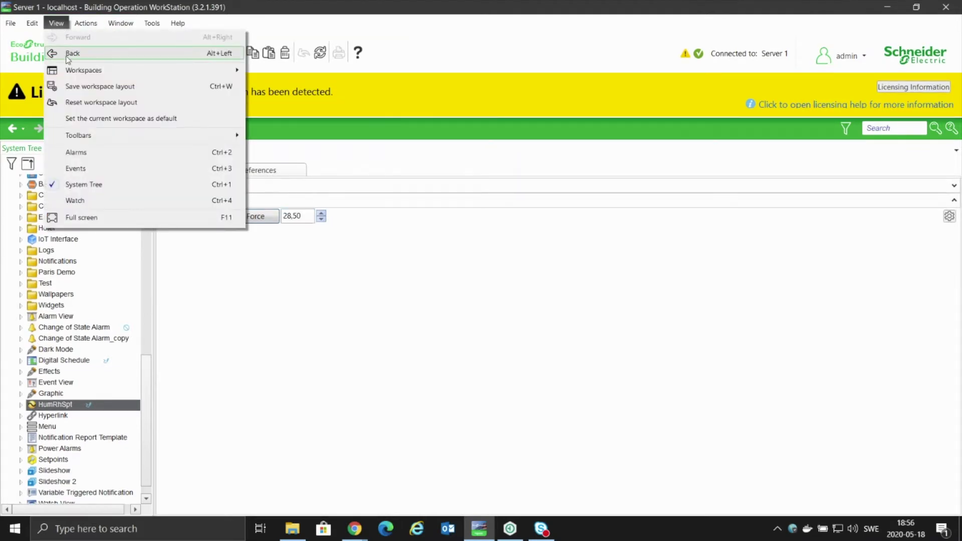
{"action": "left_click", "coordinate": [72, 171]}
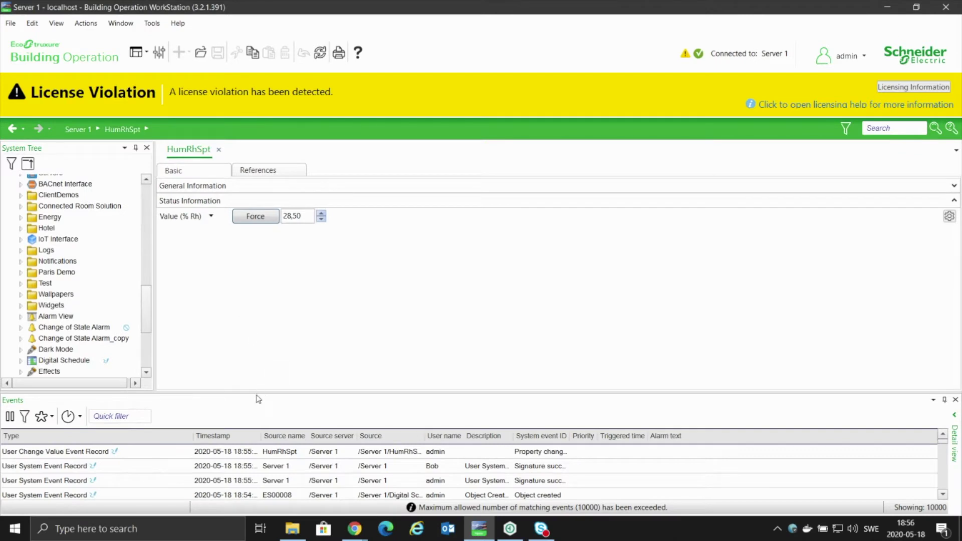
{"action": "left_click_drag", "start_coordinate": [256, 393], "coordinate": [256, 323]}
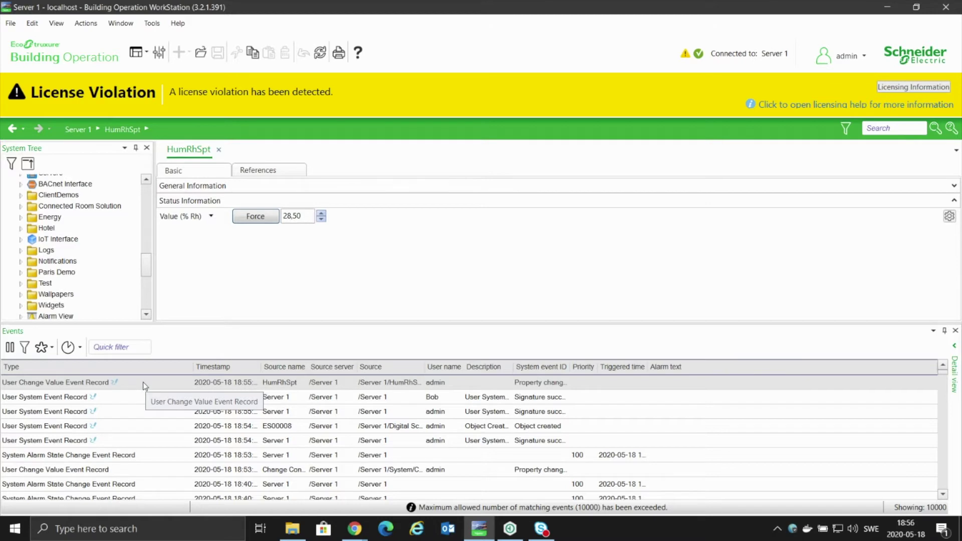
Find the events related to the HumRhSpt User Change Value Event Record.
{"action": "right_click", "coordinate": [143, 382]}
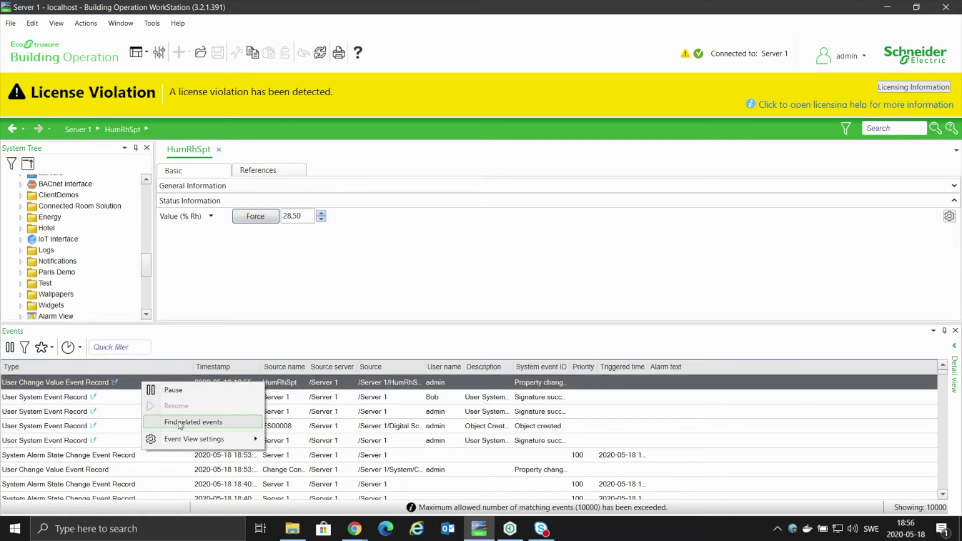
{"action": "left_click", "coordinate": [218, 427]}
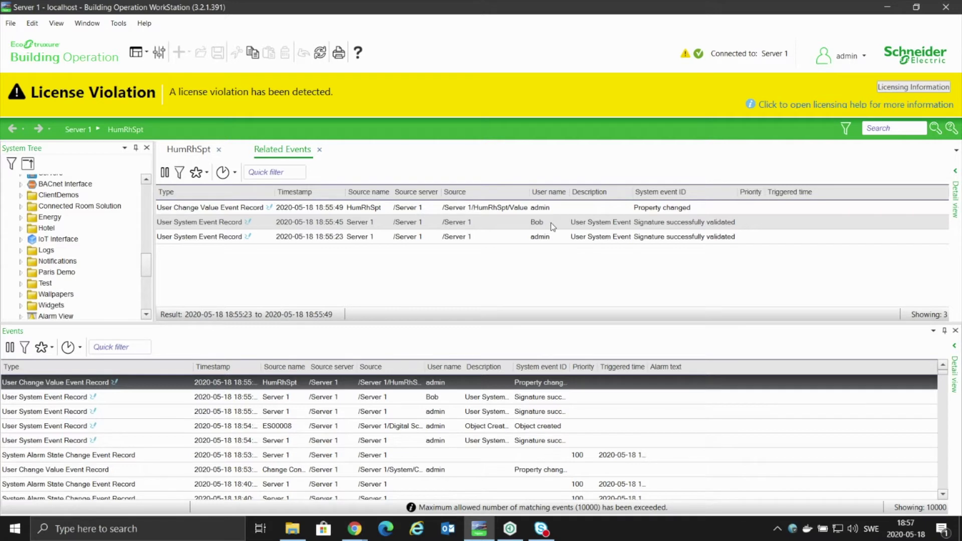
Add Signature, Signature Comment and Operation Id columns to the Related Events list.
{"action": "right_click", "coordinate": [843, 196]}
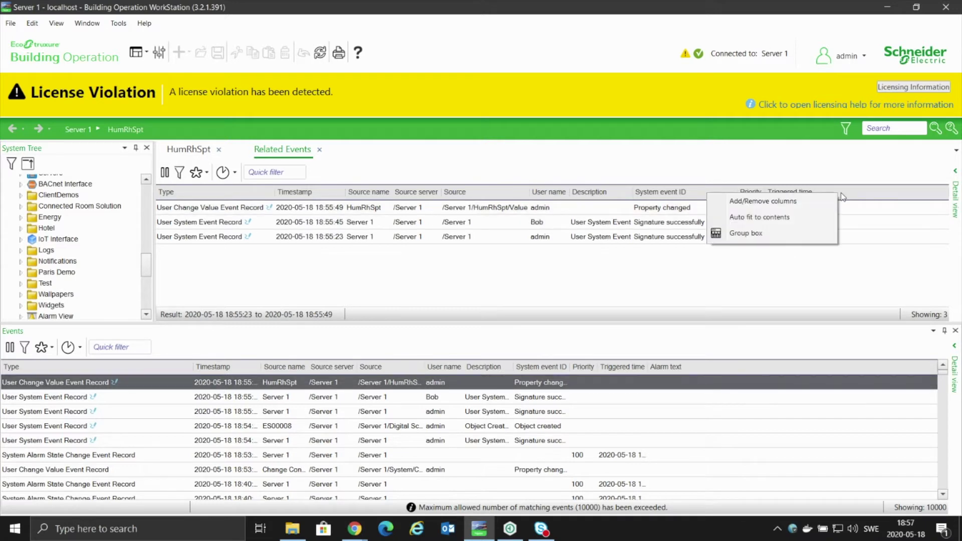
{"action": "left_click", "coordinate": [779, 201]}
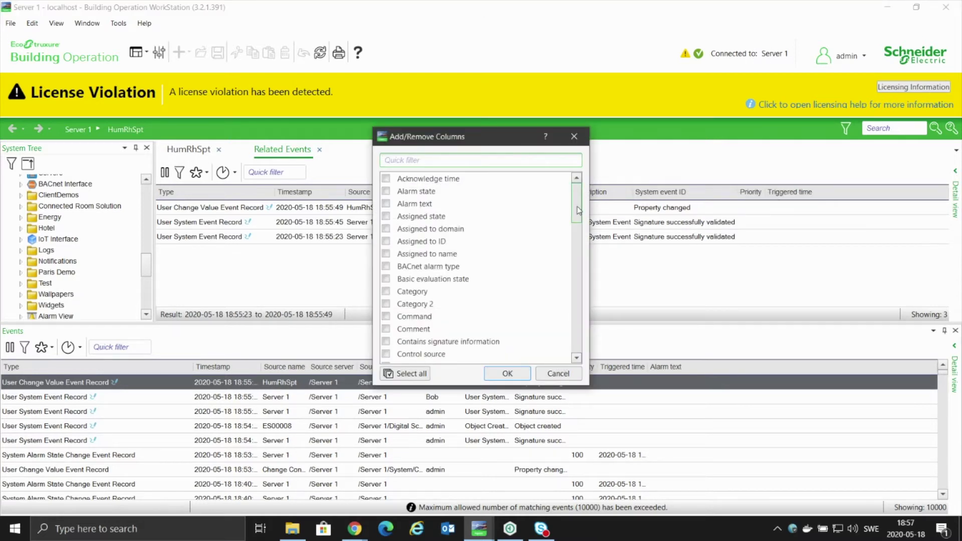
{"action": "left_click_drag", "start_coordinate": [579, 210], "coordinate": [574, 236]}
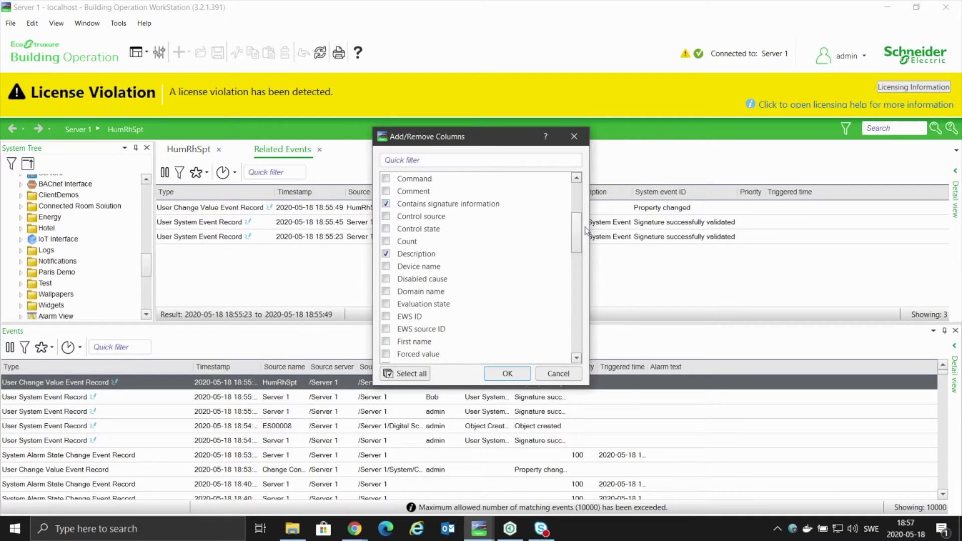
{"action": "left_click_drag", "start_coordinate": [579, 238], "coordinate": [574, 289]}
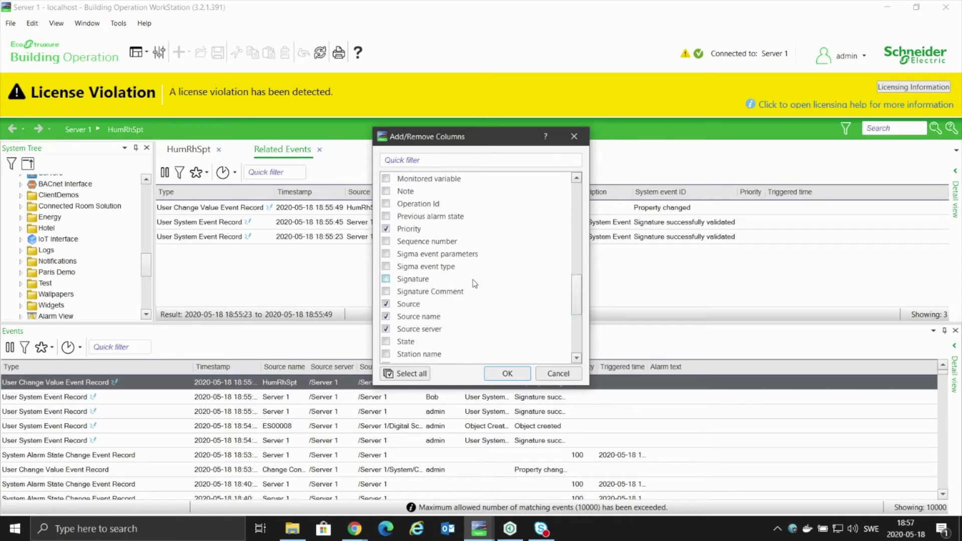
{"action": "left_click", "coordinate": [386, 279]}
{"action": "left_click", "coordinate": [386, 292]}
{"action": "left_click_drag", "start_coordinate": [580, 305], "coordinate": [580, 300]}
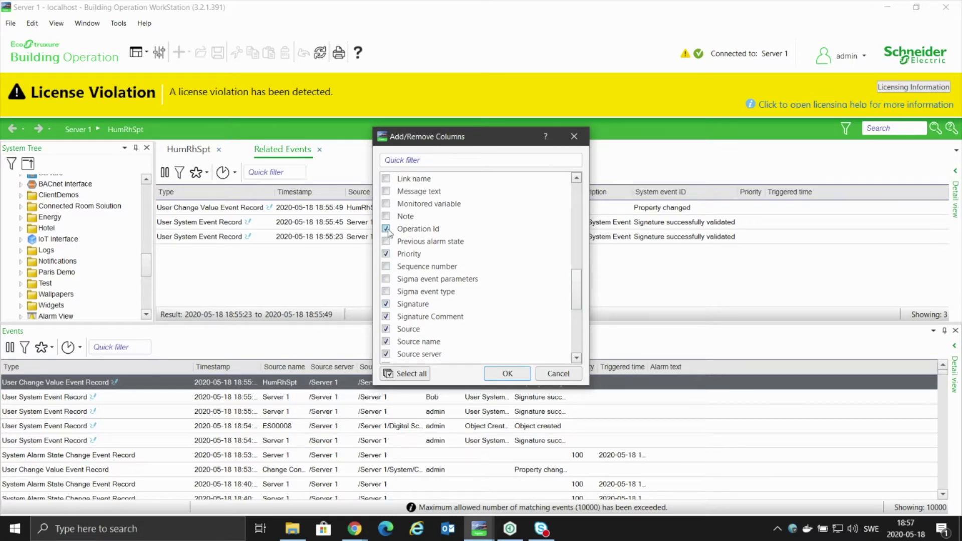
{"action": "left_click", "coordinate": [511, 374]}
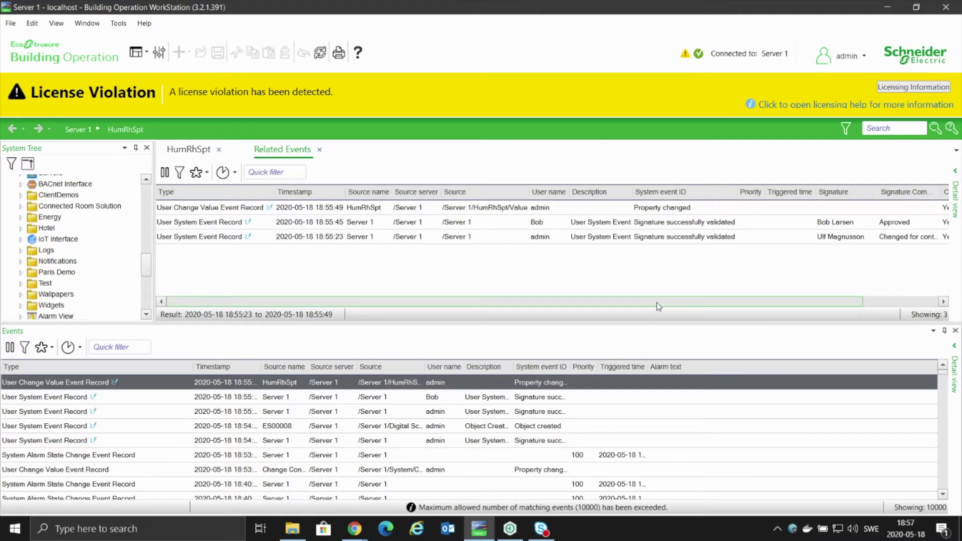
Scroll the Related Events grid right and move the Operation Id column just left of Signature.
{"action": "left_click_drag", "start_coordinate": [659, 306], "coordinate": [734, 306]}
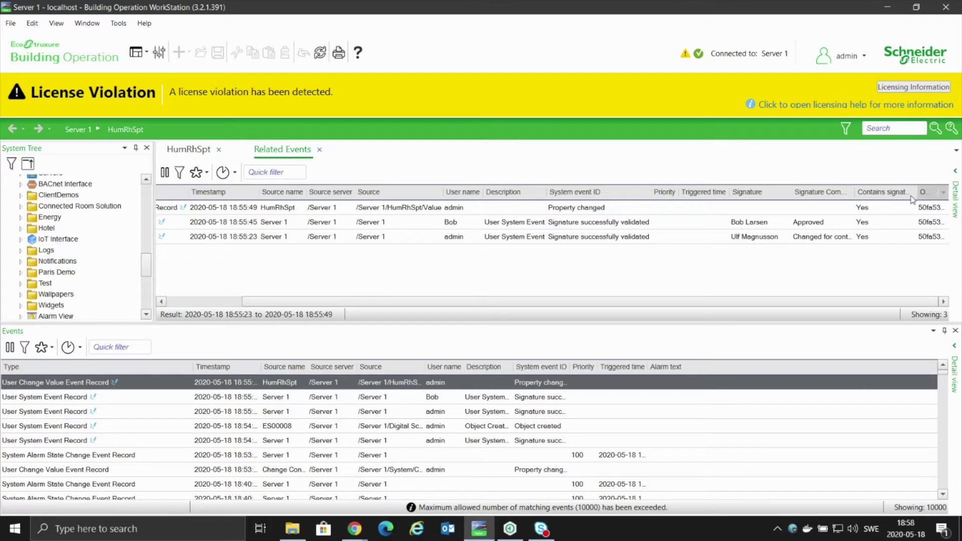
{"action": "mouse_move", "coordinate": [912, 197]}
{"action": "left_mouse_down"}
{"action": "mouse_move", "coordinate": [734, 196]}
{"action": "mouse_move", "coordinate": [744, 199]}
{"action": "left_mouse_up"}
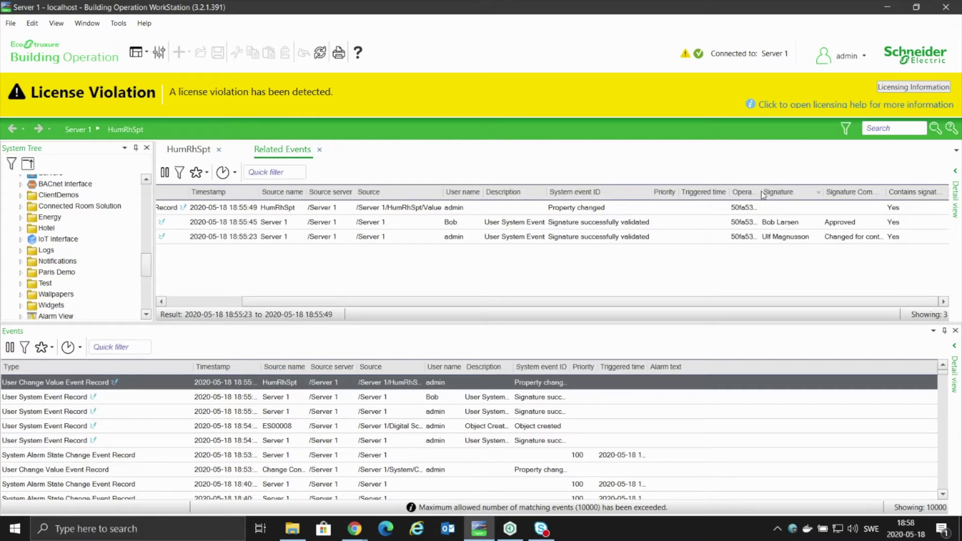
Widen Operation Id to show full IDs, sort by Timestamp ascending, and scroll back left.
{"action": "left_click_drag", "start_coordinate": [764, 195], "coordinate": [862, 192]}
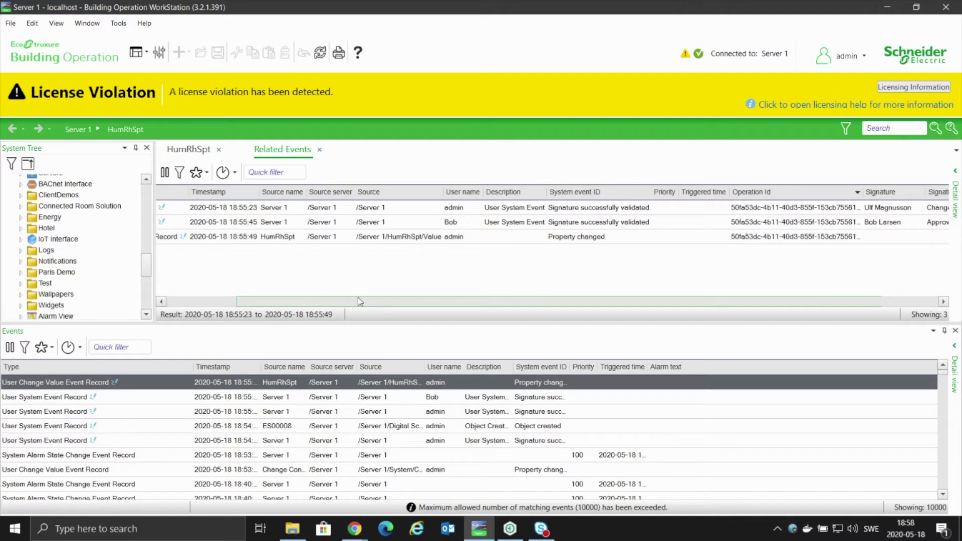
{"action": "left_click_drag", "start_coordinate": [358, 299], "coordinate": [228, 308]}
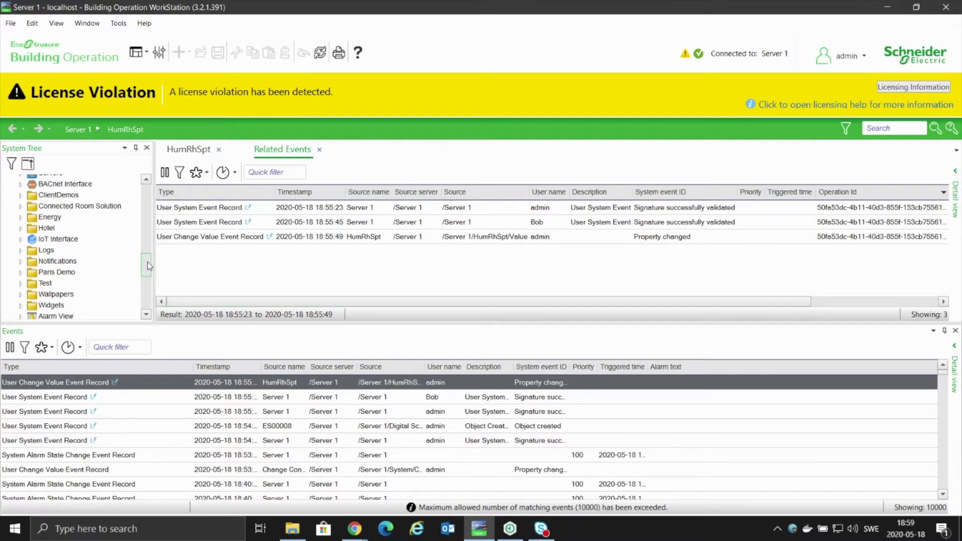
{"action": "left_click_drag", "start_coordinate": [147, 262], "coordinate": [148, 190]}
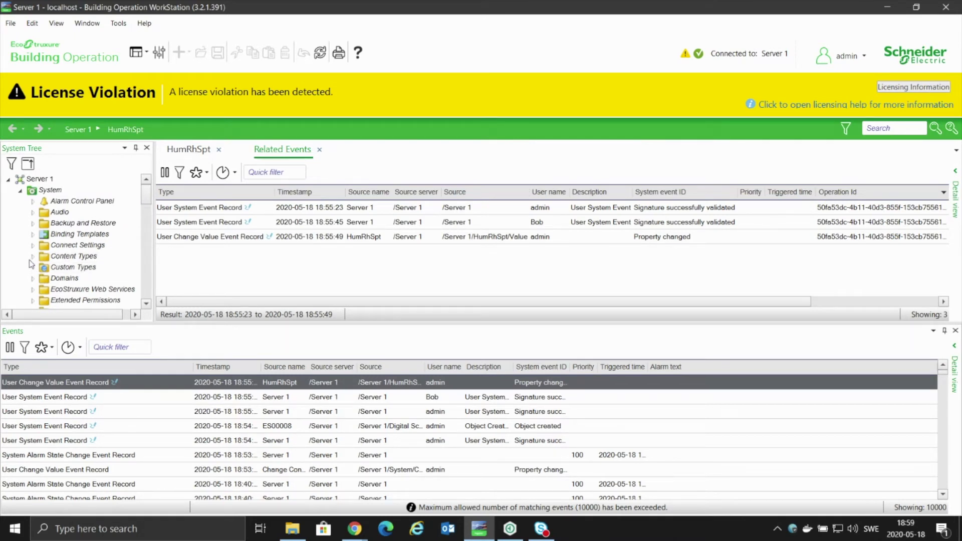
Open the AreAllowedToSign group under System > Domains > Local > Groups and view its Policies.
{"action": "left_click", "coordinate": [33, 278]}
{"action": "scroll", "coordinate": [68, 284], "scroll_direction": "down", "scroll_amount": 2}
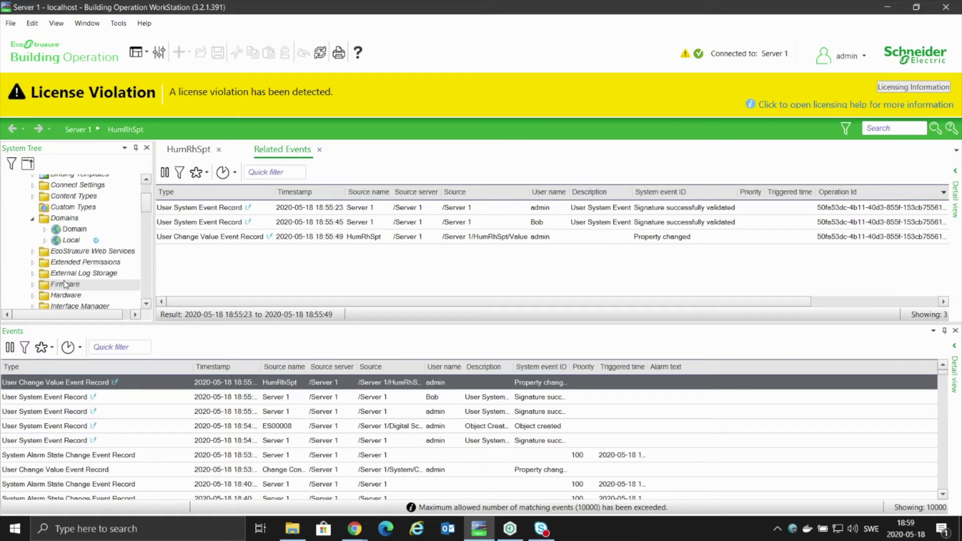
{"action": "left_click", "coordinate": [45, 241]}
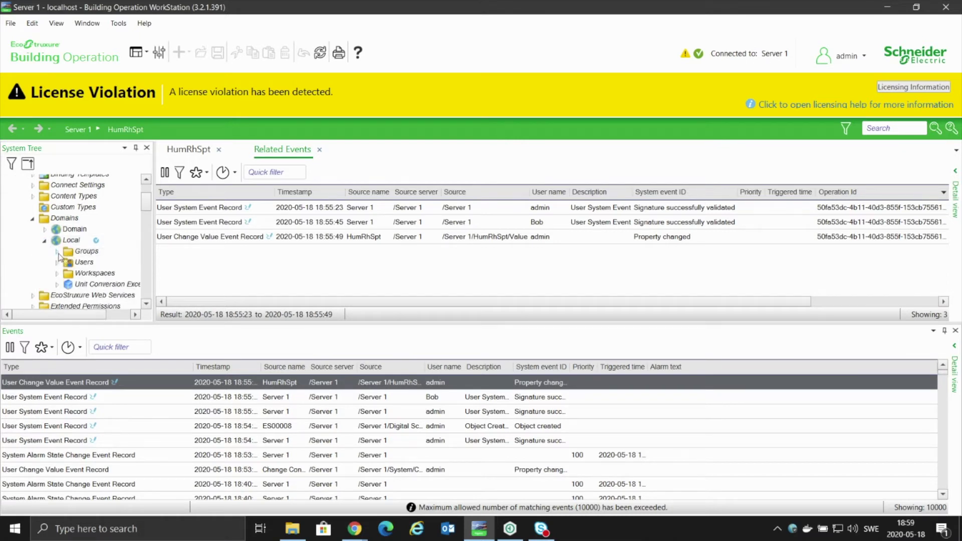
{"action": "left_click", "coordinate": [57, 251]}
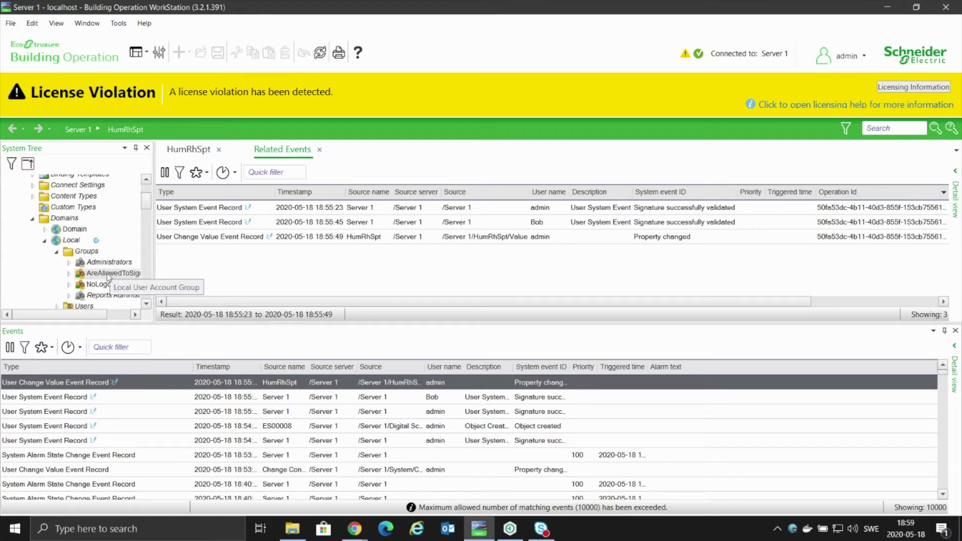
{"action": "left_click", "coordinate": [106, 274]}
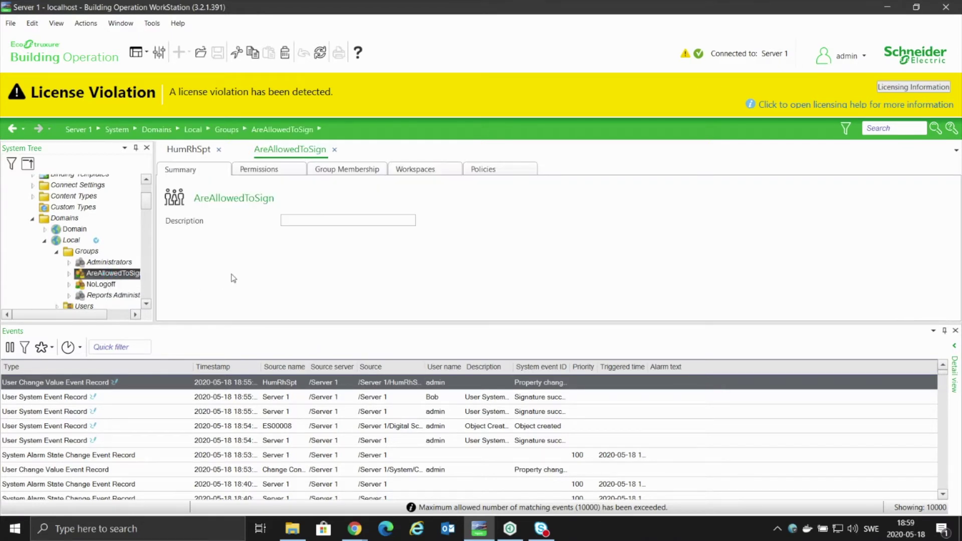
{"action": "left_click", "coordinate": [498, 171]}
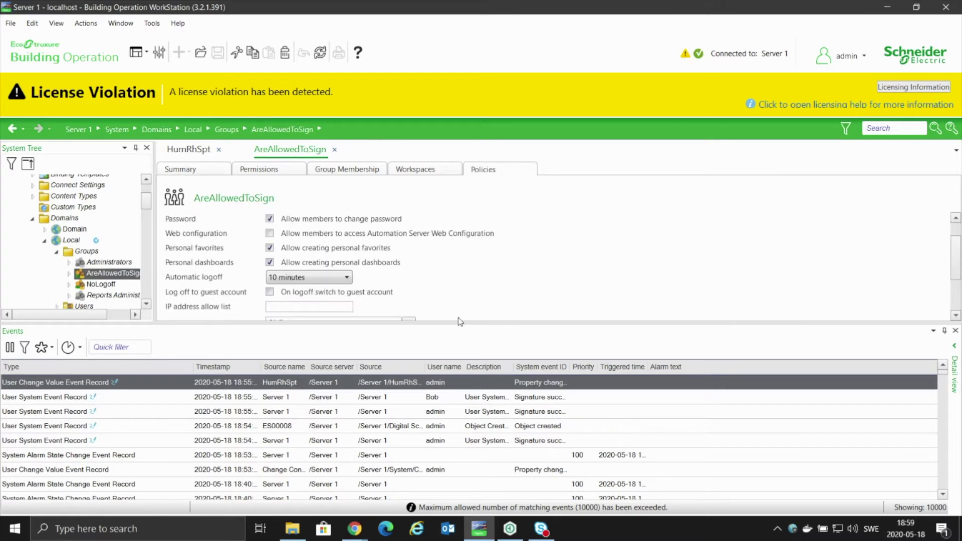
Enlarge the Policies panel to reveal Change Control with Allow members to sign ticked.
{"action": "left_click_drag", "start_coordinate": [456, 323], "coordinate": [460, 377]}
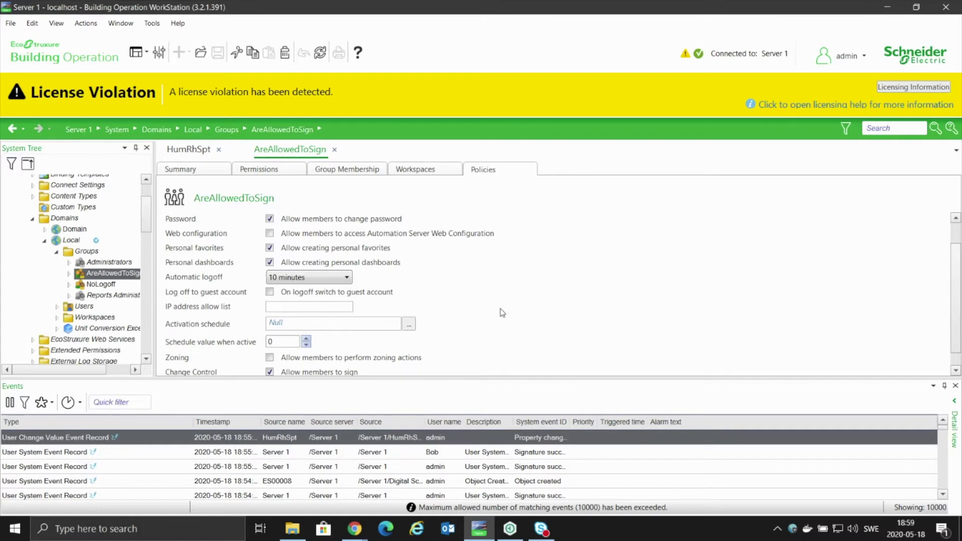
{"action": "scroll", "coordinate": [486, 319], "scroll_direction": "down", "scroll_amount": 1}
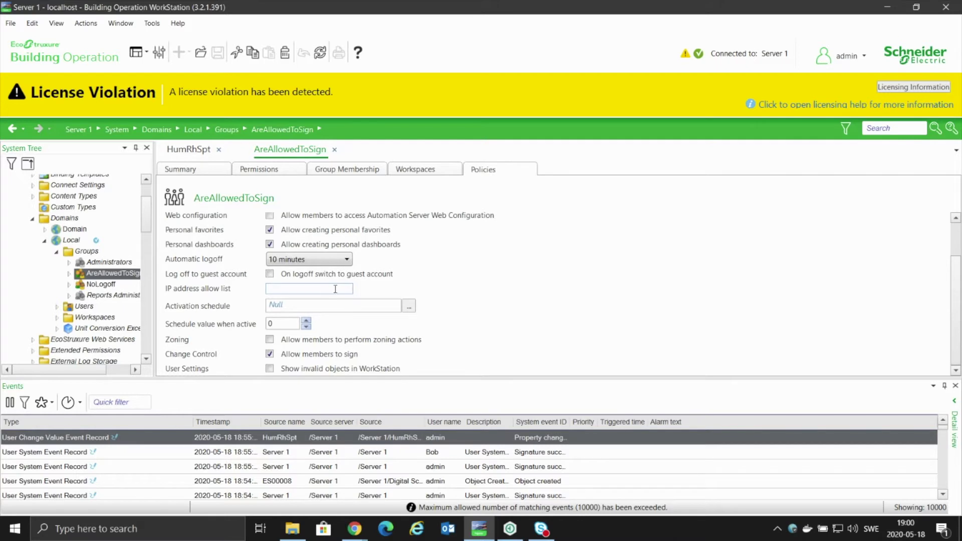
{"action": "left_click", "coordinate": [305, 289]}
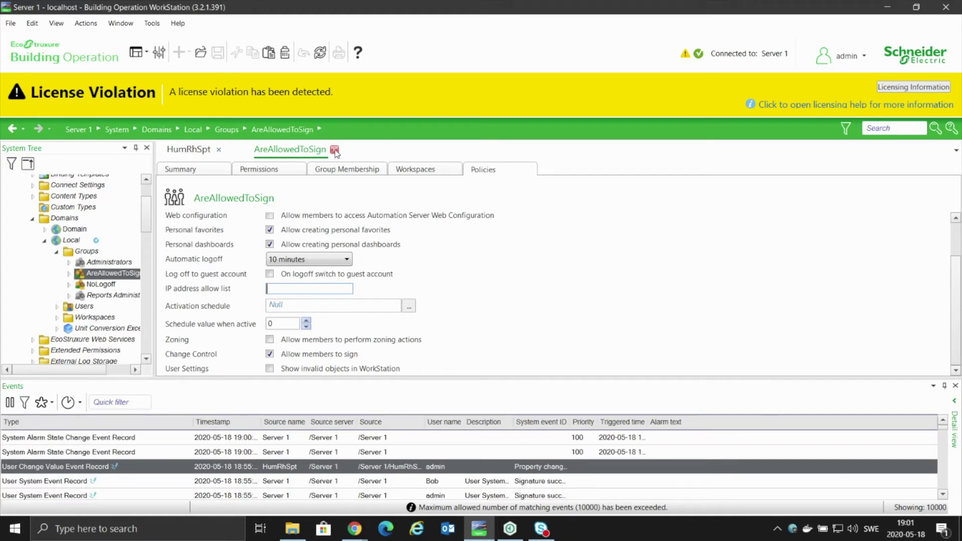
{"action": "left_click", "coordinate": [335, 150]}
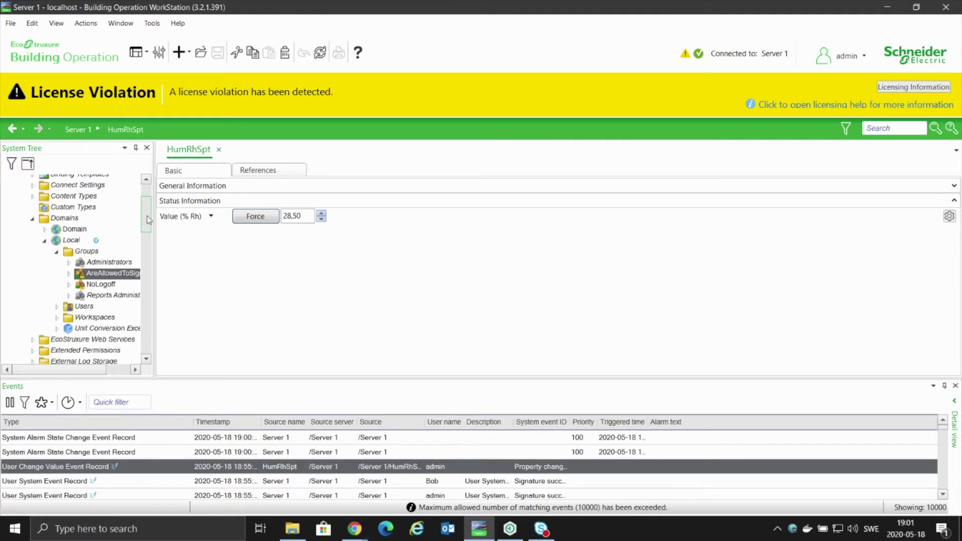
Collapse Domains in the System Tree and open the Change Control properties page.
{"action": "left_click_drag", "start_coordinate": [146, 216], "coordinate": [146, 203]}
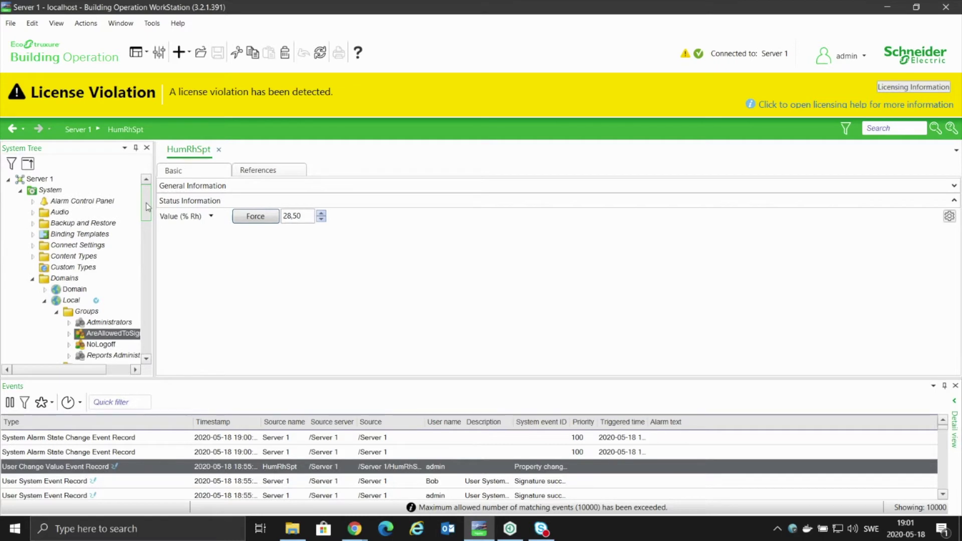
{"action": "left_click", "coordinate": [64, 278]}
{"action": "left_click", "coordinate": [32, 278]}
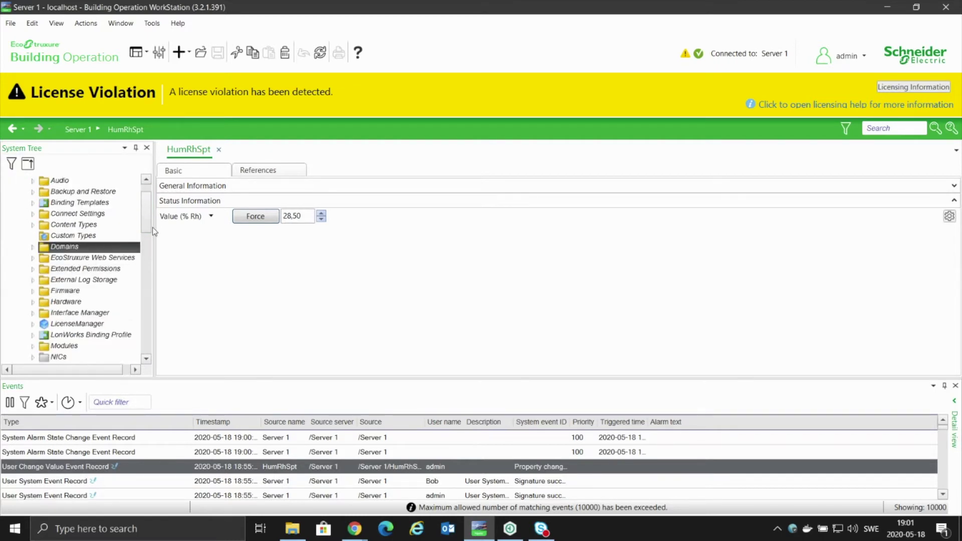
{"action": "left_click_drag", "start_coordinate": [147, 219], "coordinate": [143, 267]}
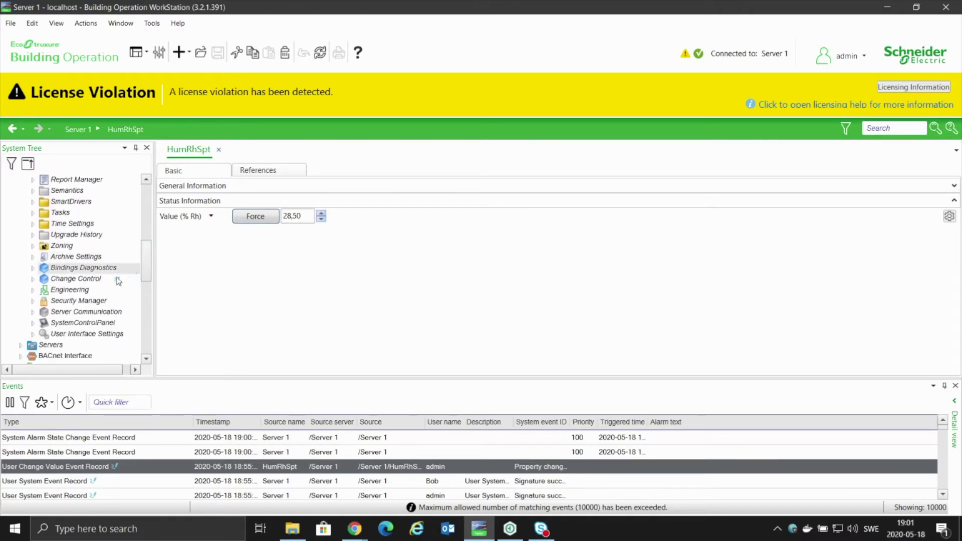
{"action": "left_click", "coordinate": [78, 279]}
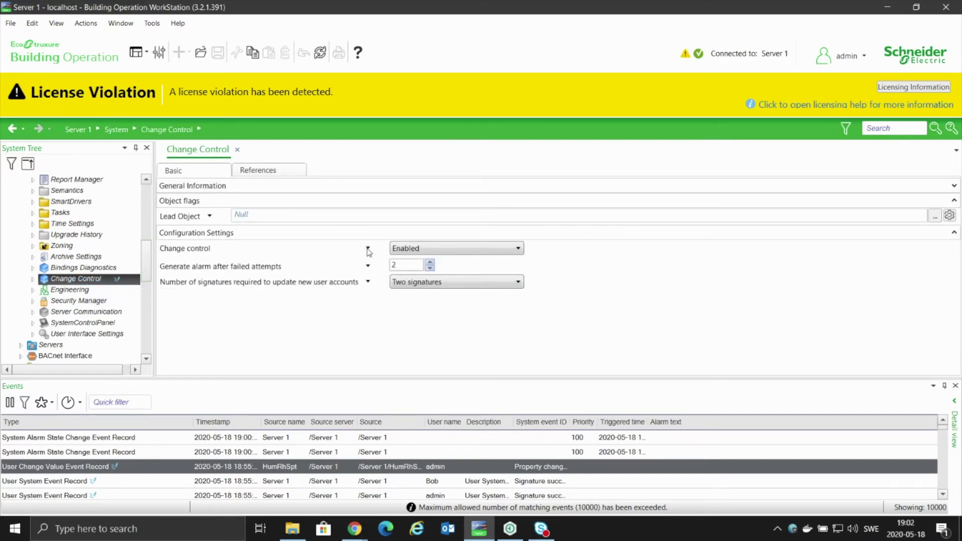
Switch Change control to Disabled and save, bringing up the two-signature Sign dialog.
{"action": "left_click", "coordinate": [411, 251]}
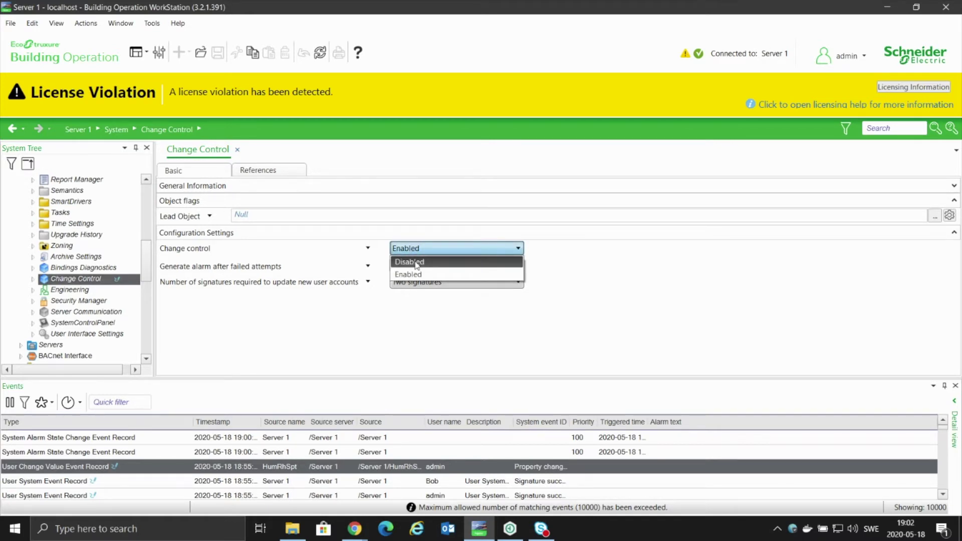
{"action": "left_click", "coordinate": [415, 265]}
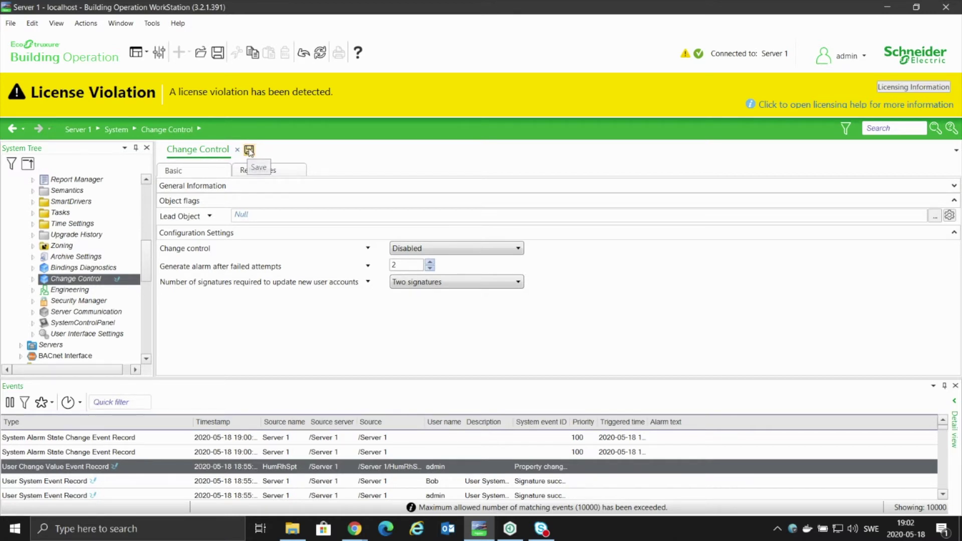
{"action": "left_click", "coordinate": [249, 150]}
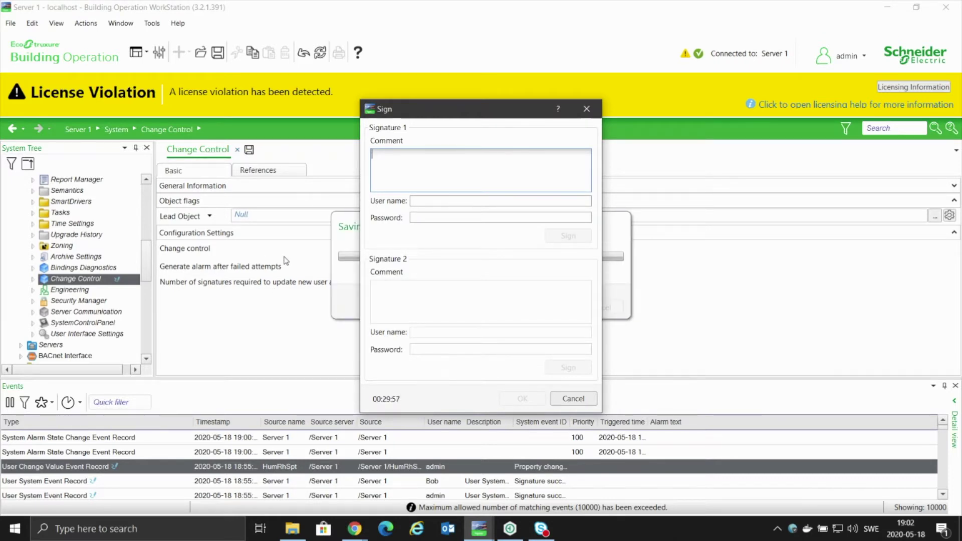
Sign as the first approver, user admin, with comment 'Turning off change control'.
{"action": "type", "text": "Turning off change control"}
{"action": "key", "text": "Tab"}
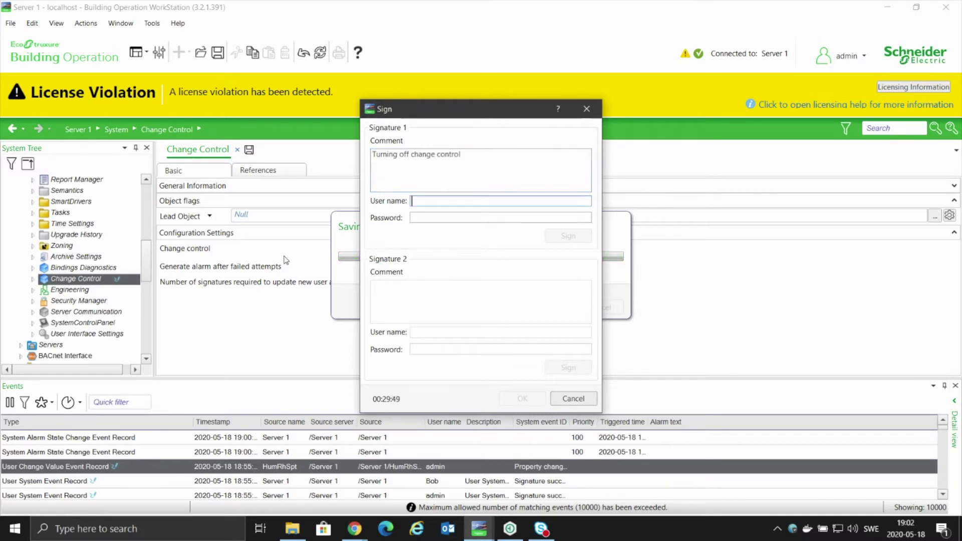
{"action": "type", "text": "admin"}
{"action": "key", "text": "Tab"}
{"action": "type", "text": "******"}
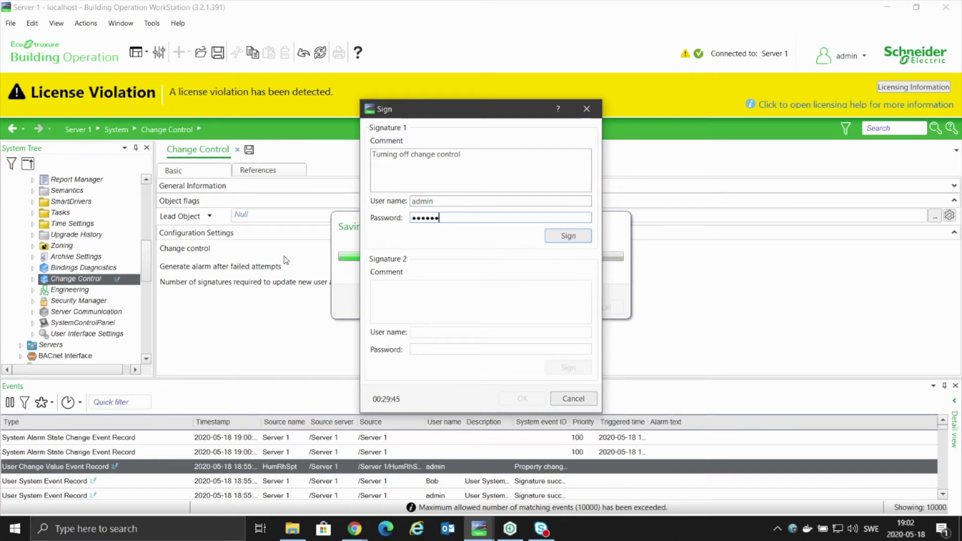
{"action": "left_click", "coordinate": [572, 236]}
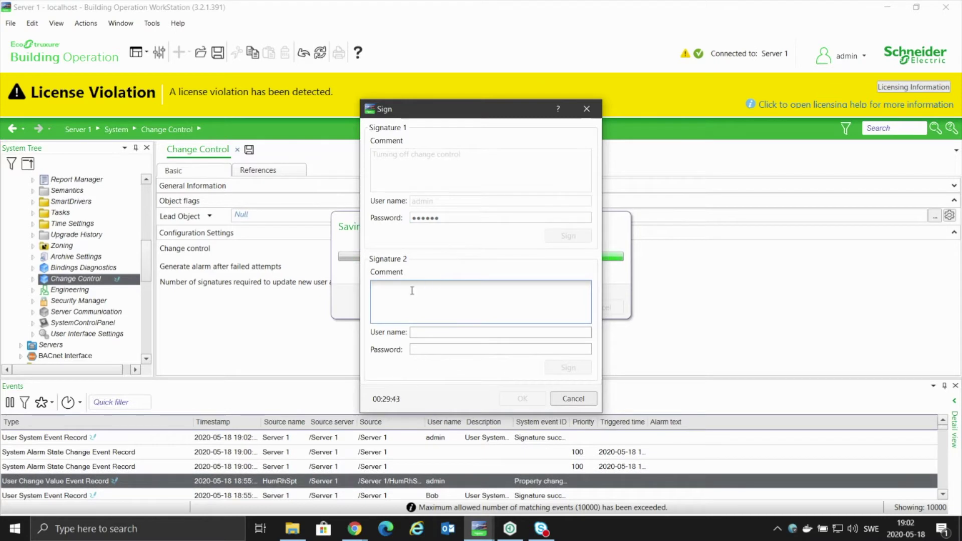
Add the second approver's signature with comment 'Approves' and confirm both signatures to save.
{"action": "type", "text": "Bob"}
{"action": "key", "text": "Tab"}
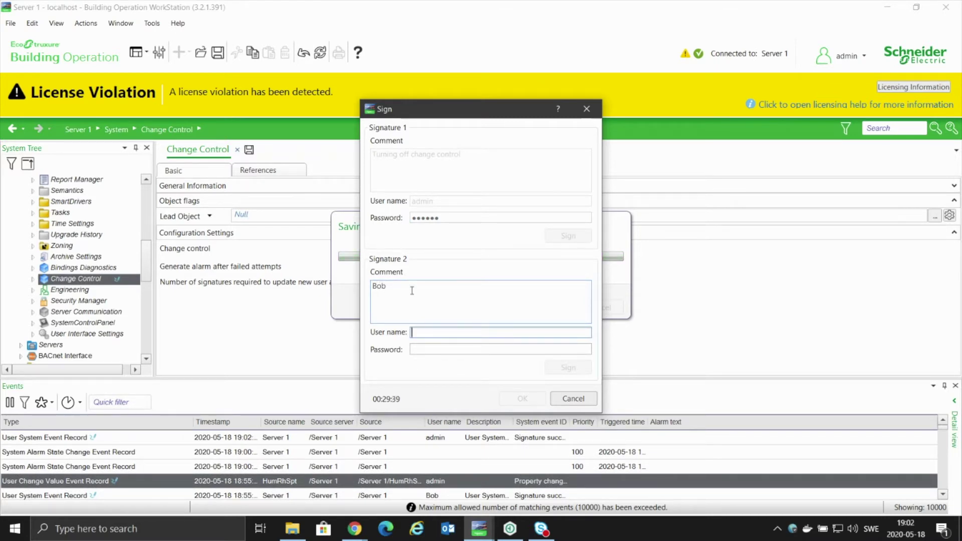
{"action": "left_click", "coordinate": [412, 291]}
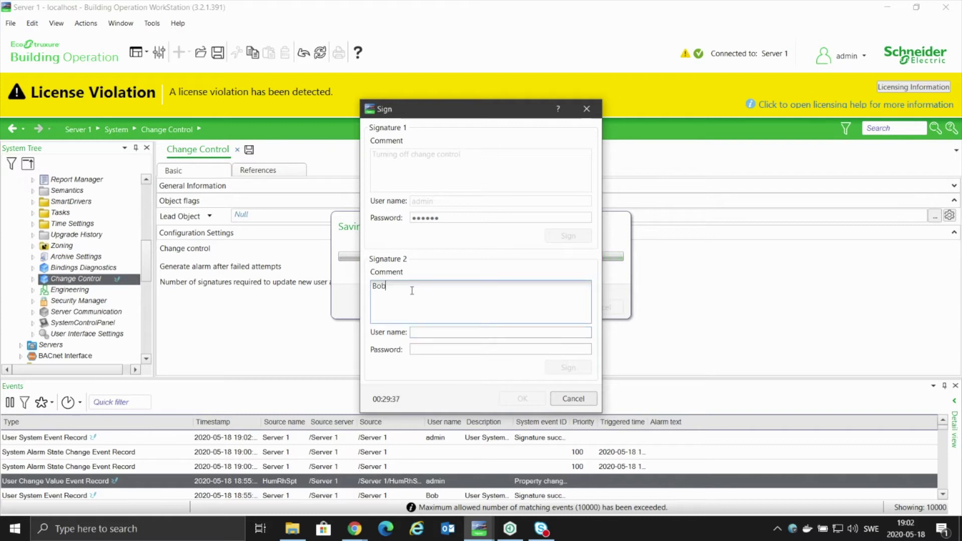
{"action": "key", "text": "BackSpace"}
{"action": "key", "text": "BackSpace"}
{"action": "key", "text": "BackSpace"}
{"action": "type", "text": "Approves"}
{"action": "key", "text": "Tab"}
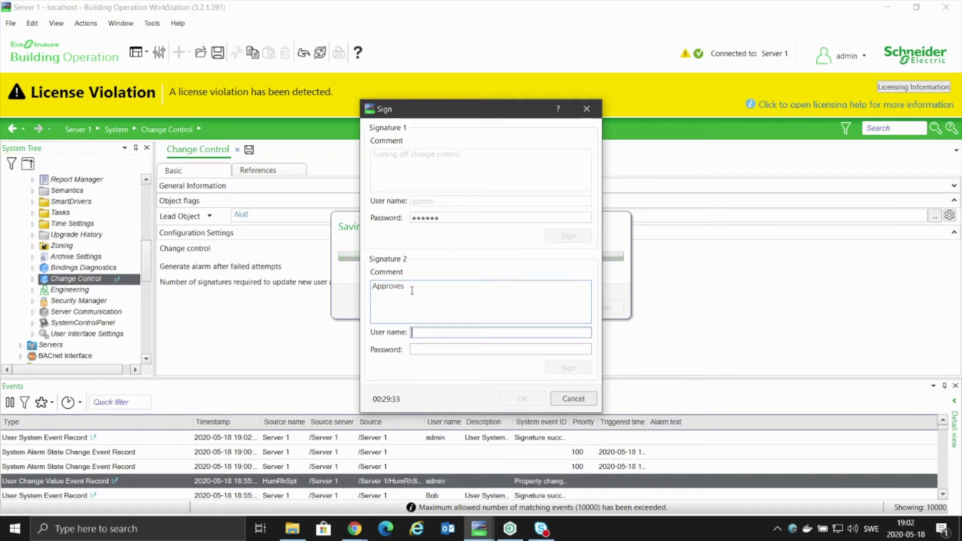
{"action": "type", "text": "Bob"}
{"action": "key", "text": "Tab"}
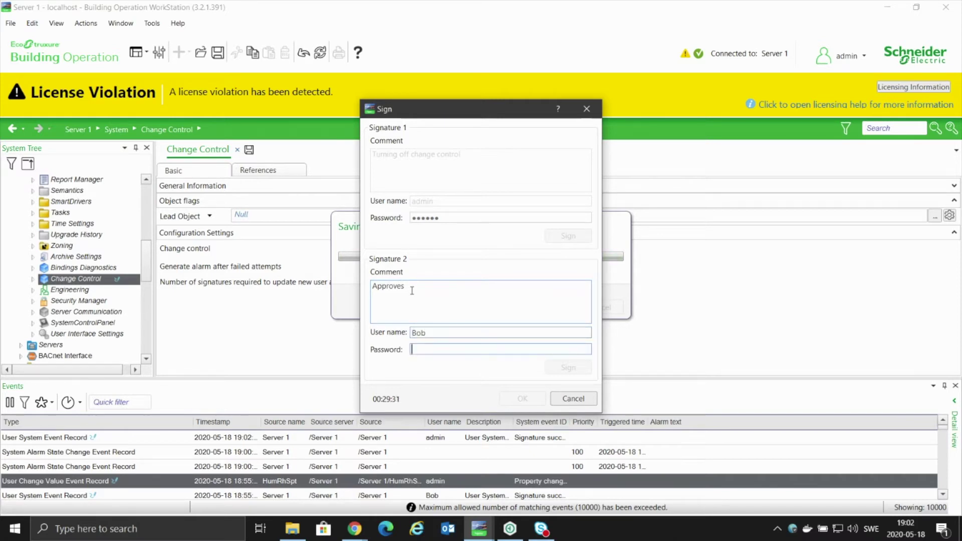
{"action": "type", "text": "***********"}
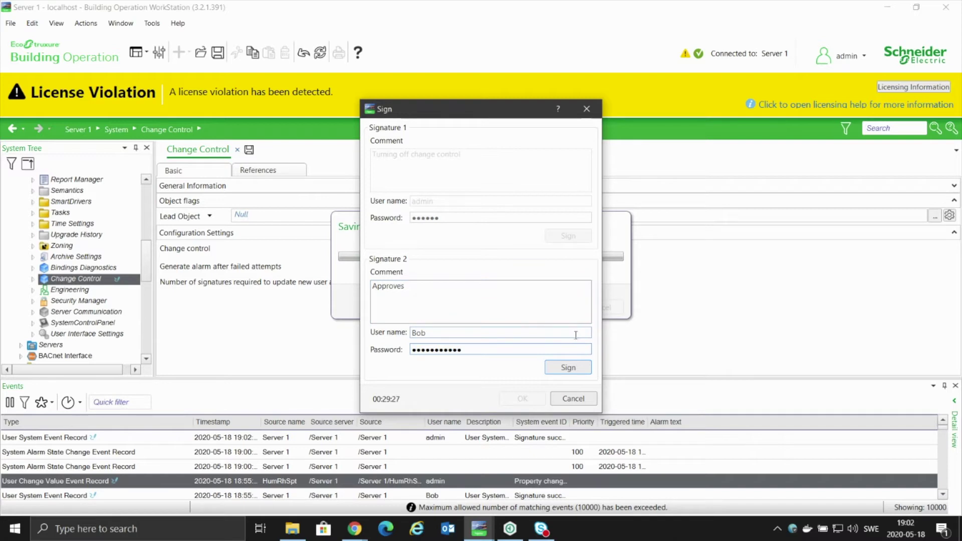
{"action": "left_click", "coordinate": [571, 370]}
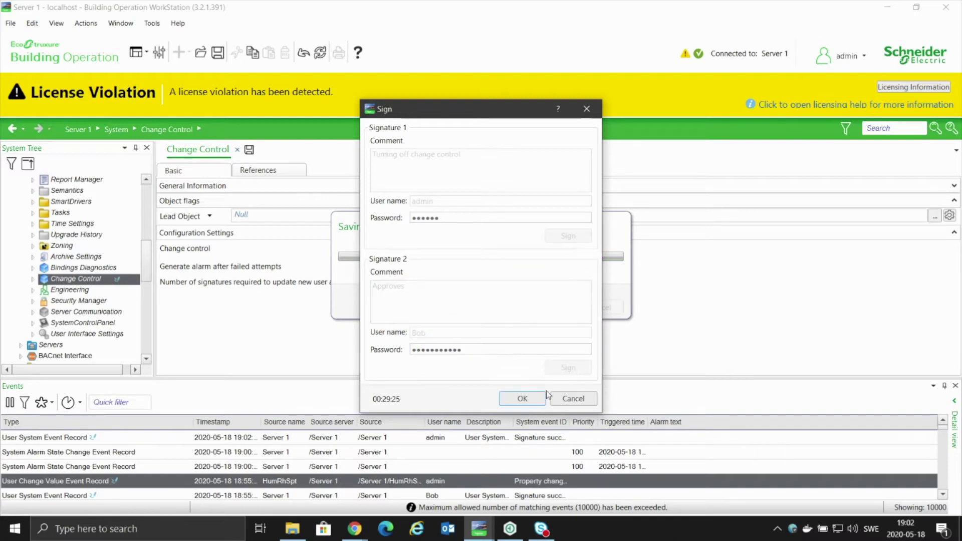
{"action": "left_click", "coordinate": [524, 400]}
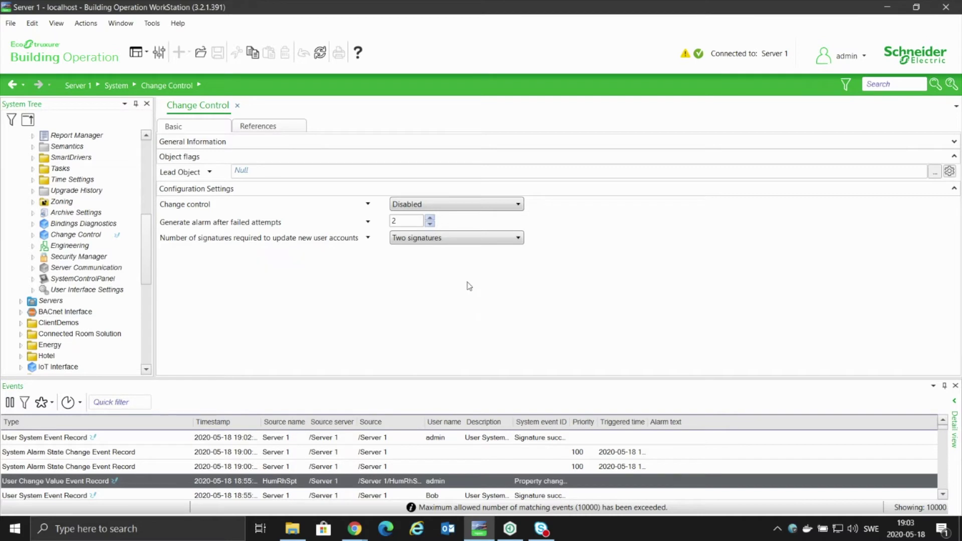
{"action": "left_click", "coordinate": [485, 241]}
{"action": "left_click", "coordinate": [488, 239]}
{"action": "left_click", "coordinate": [491, 242]}
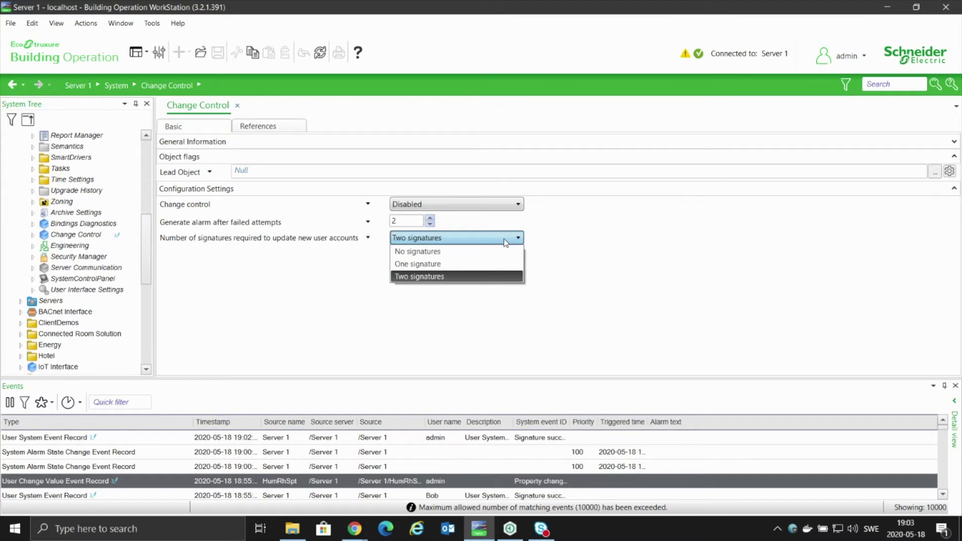
{"action": "left_click", "coordinate": [479, 280]}
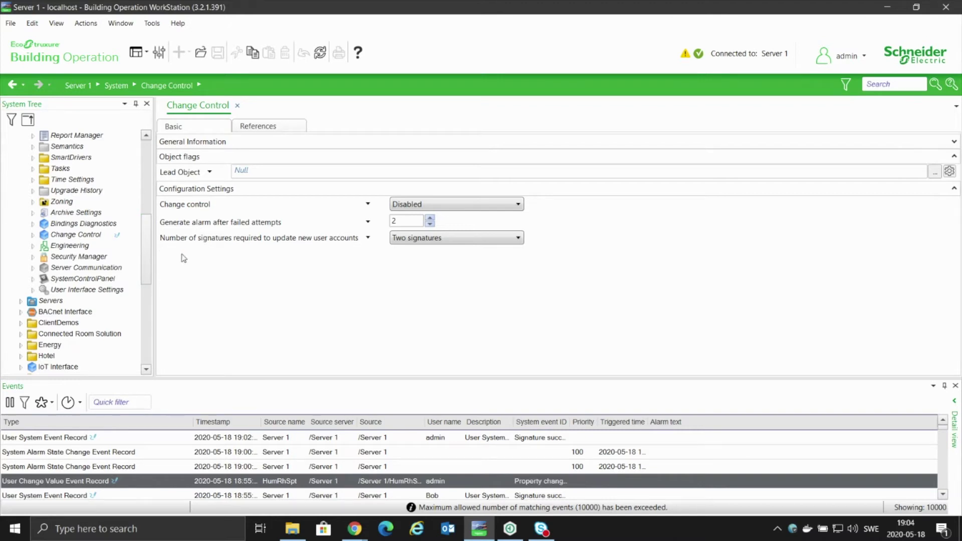
{"action": "left_click_drag", "start_coordinate": [149, 256], "coordinate": [149, 306]}
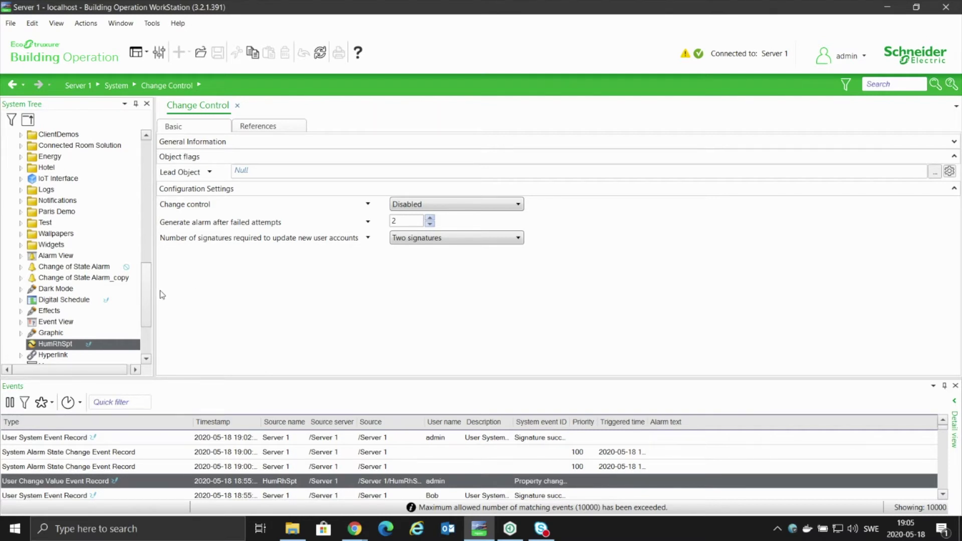
{"action": "left_click_drag", "start_coordinate": [148, 291], "coordinate": [149, 307]}
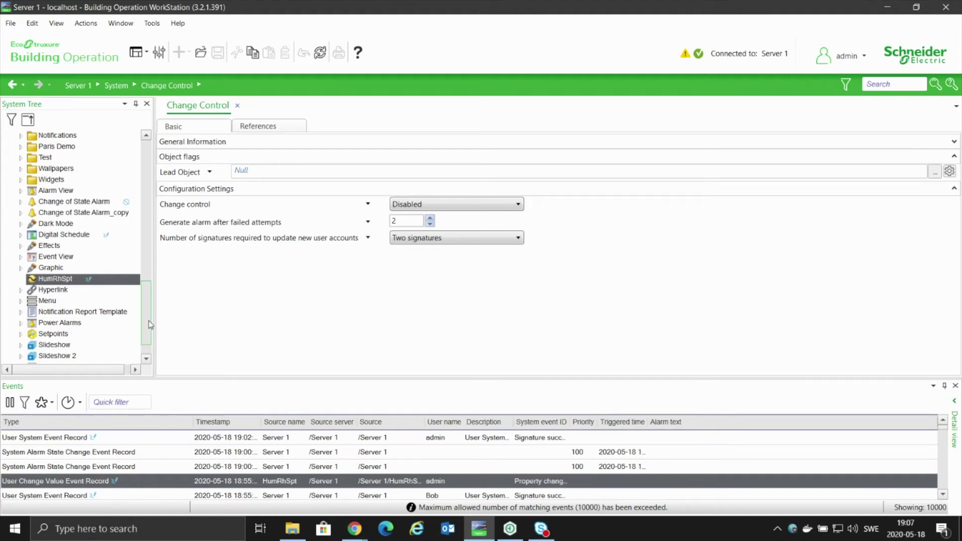
Collapse System, open Notifications > Reports previews, and close the Events pane.
{"action": "left_click_drag", "start_coordinate": [150, 324], "coordinate": [30, 160]}
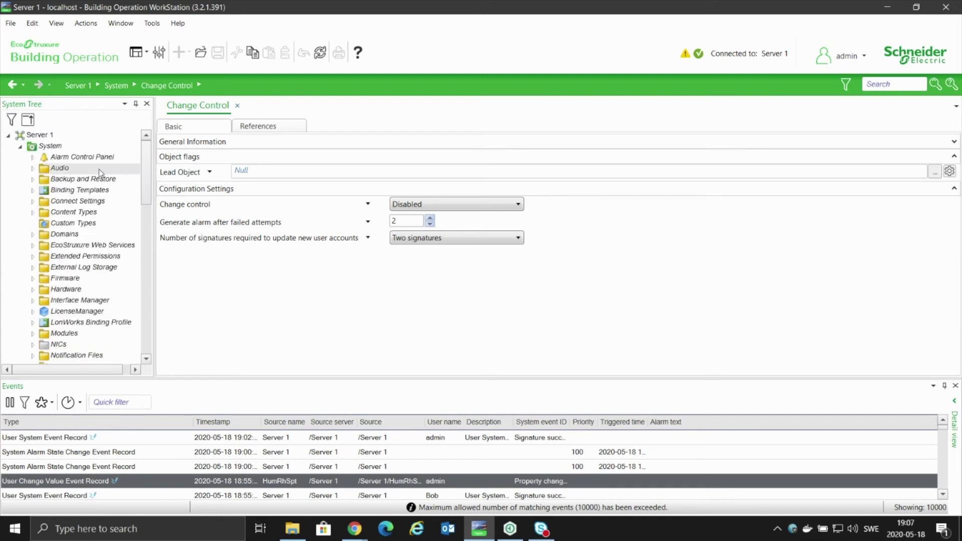
{"action": "left_click", "coordinate": [21, 147]}
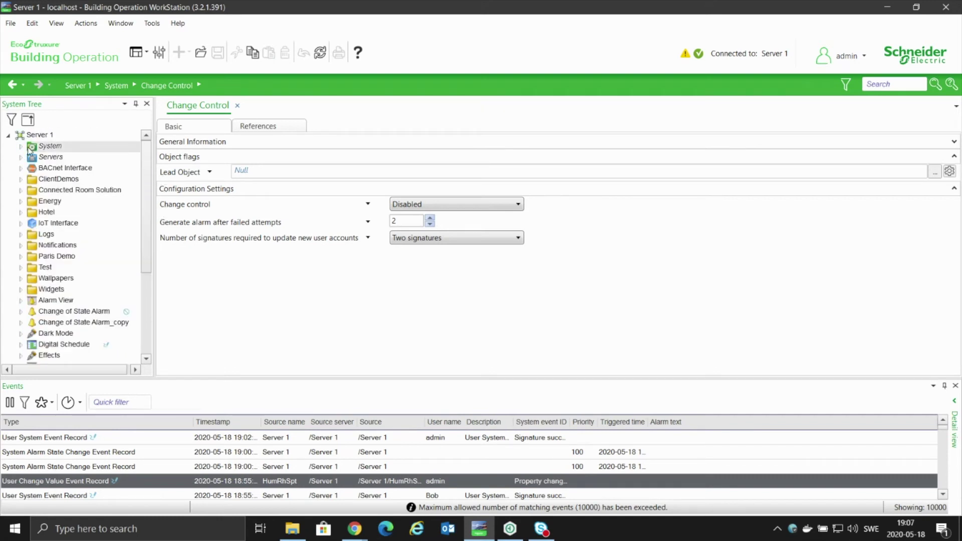
{"action": "left_click", "coordinate": [21, 245]}
{"action": "left_click", "coordinate": [32, 225]}
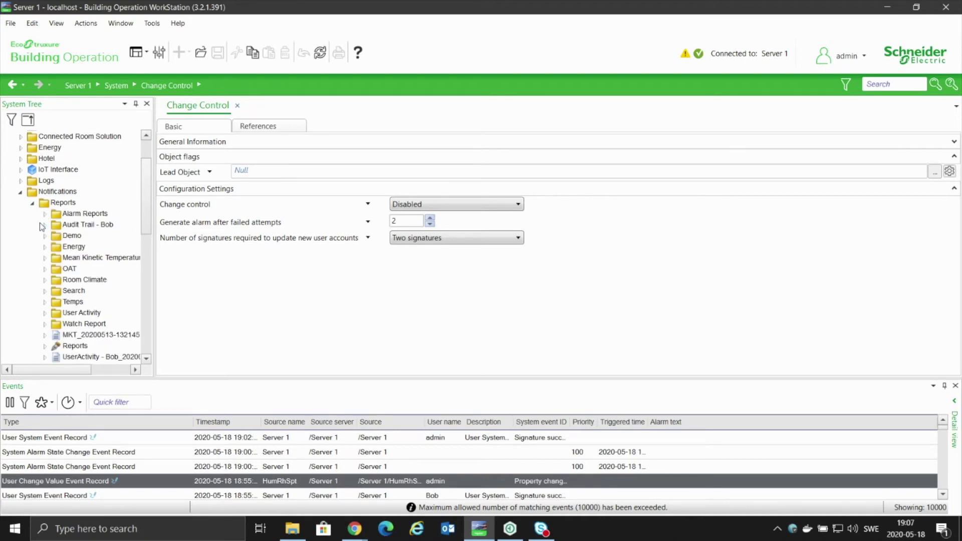
{"action": "left_click", "coordinate": [76, 347]}
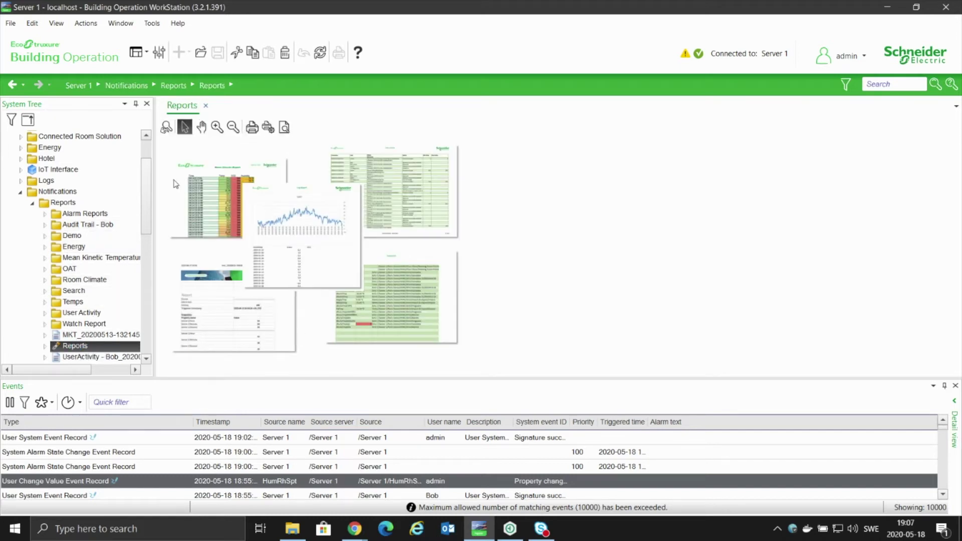
{"action": "left_click", "coordinate": [956, 386]}
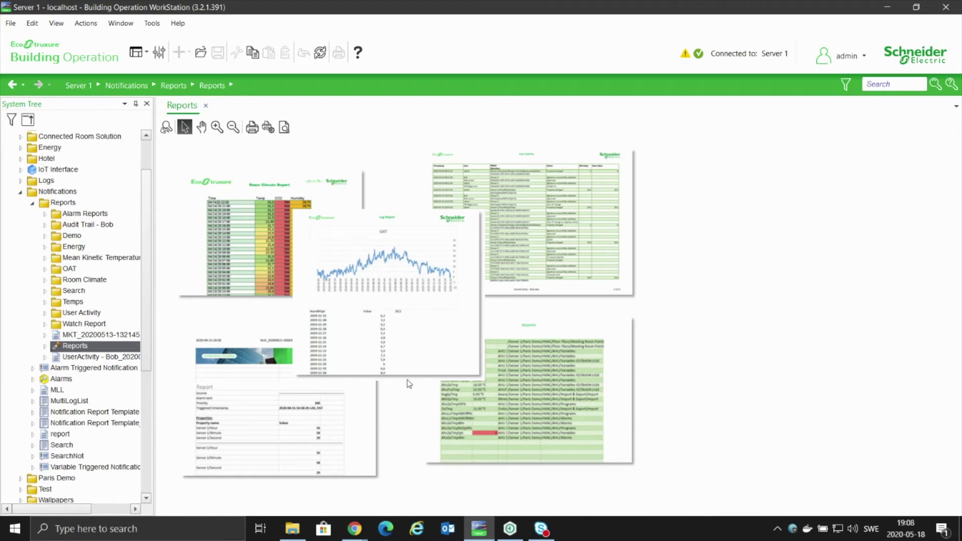
Scroll the System Tree and open the exported User Activity report PDF in Acrobat Reader.
{"action": "scroll", "coordinate": [98, 338], "scroll_direction": "down", "scroll_amount": 1}
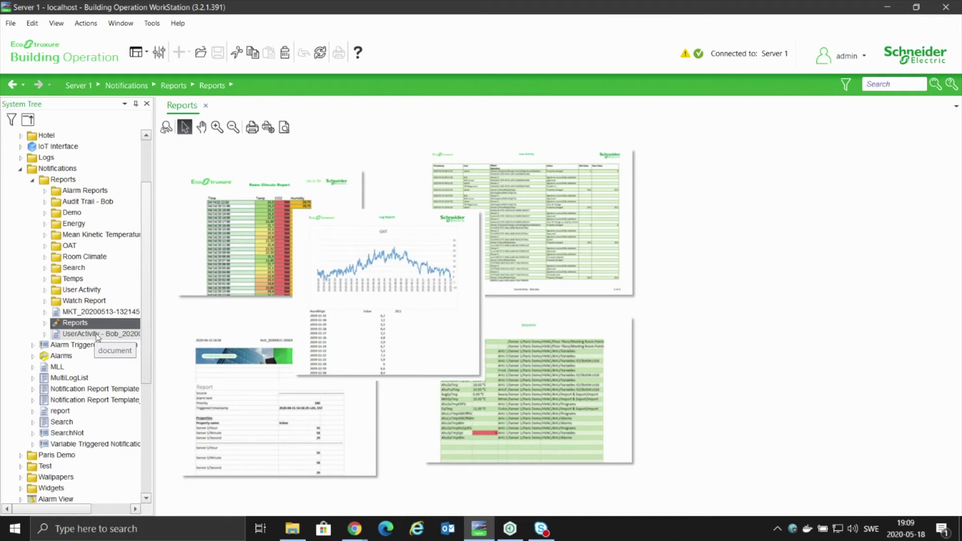
{"action": "left_click", "coordinate": [97, 335]}
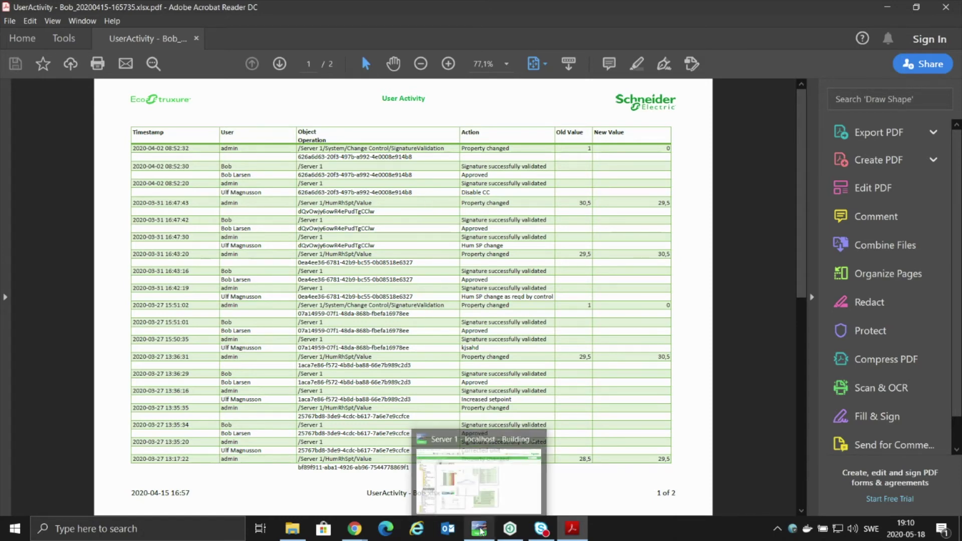
Switch from Acrobat Reader back to the WorkStation Reports overview.
{"action": "left_click", "coordinate": [480, 531]}
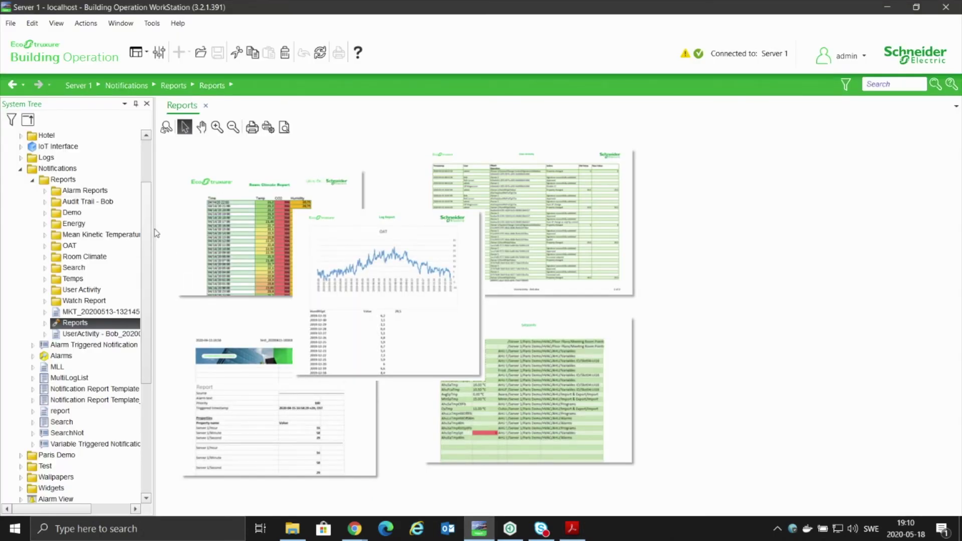
Open the Events data settings of the UserAct template under User Activity.
{"action": "left_click", "coordinate": [45, 290]}
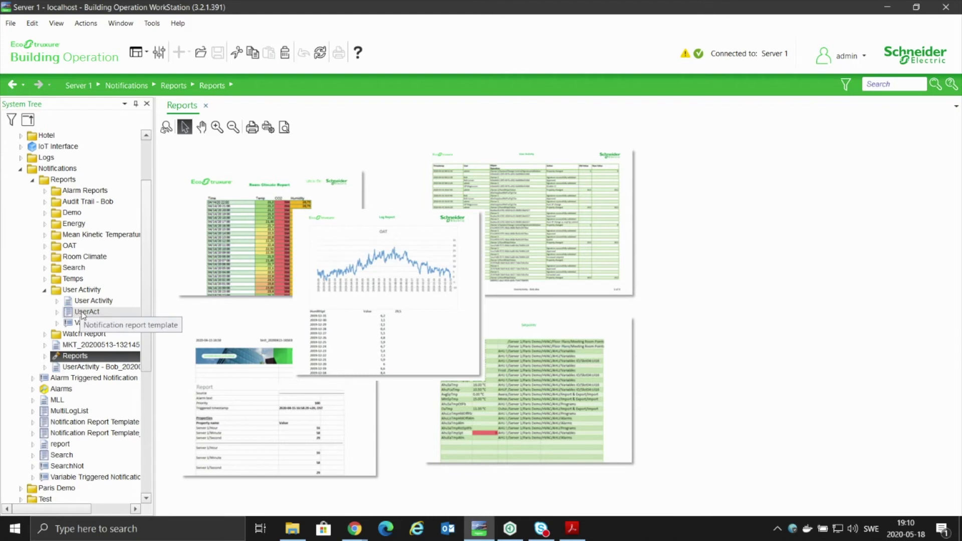
{"action": "left_click", "coordinate": [83, 313]}
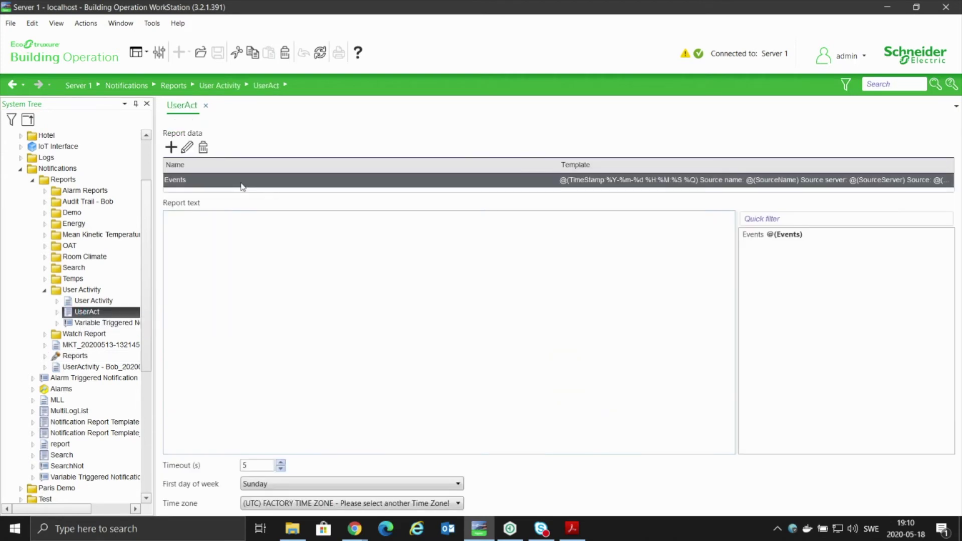
{"action": "left_click", "coordinate": [233, 183]}
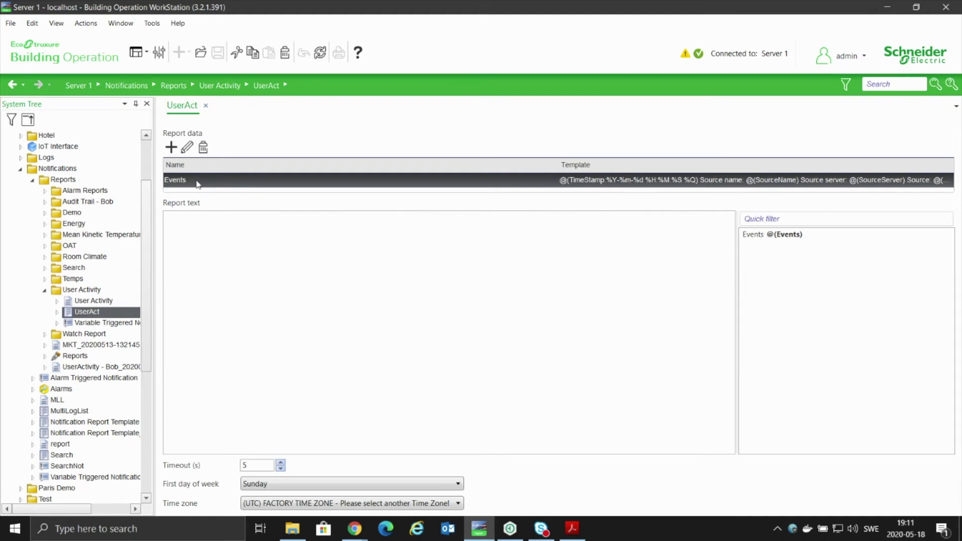
{"action": "left_click", "coordinate": [187, 148]}
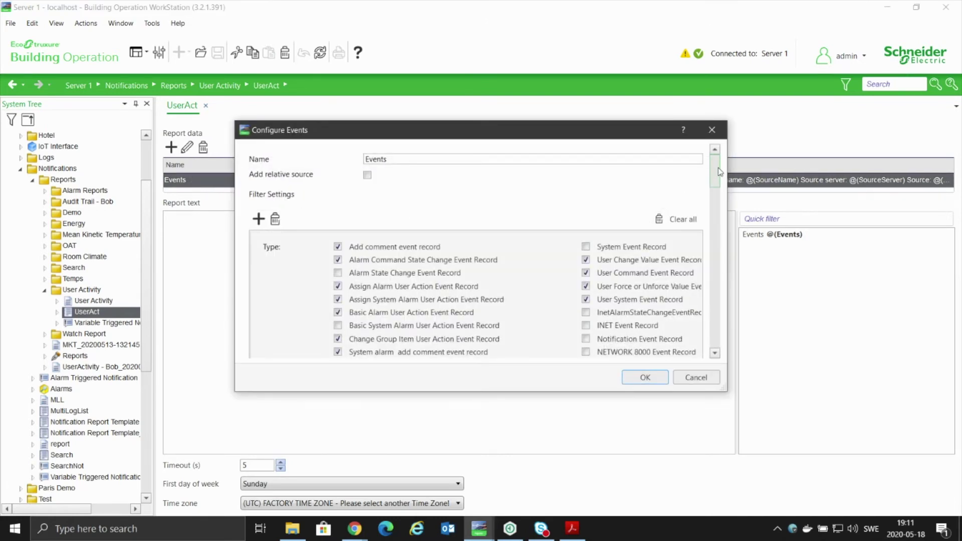
{"action": "left_click_drag", "start_coordinate": [720, 172], "coordinate": [718, 325]}
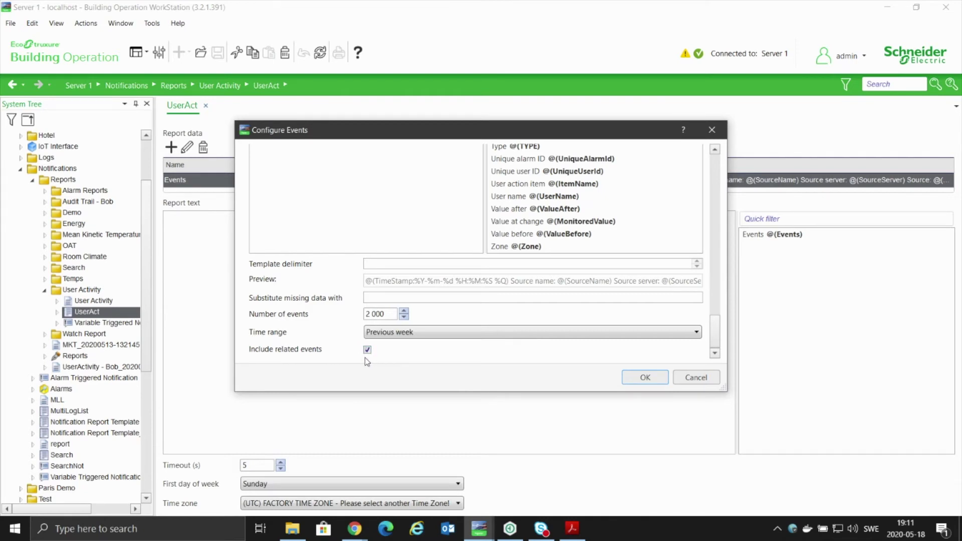
Cancel the Configure Events dialog unchanged, returning to the UserAct report page.
{"action": "left_click", "coordinate": [696, 378]}
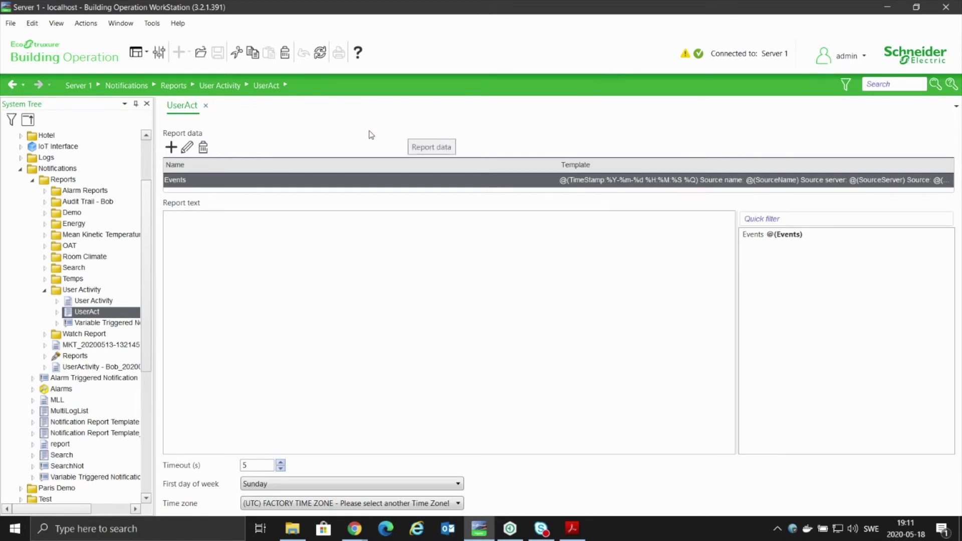
{"action": "scroll", "coordinate": [148, 211], "scroll_direction": "down", "scroll_amount": 2}
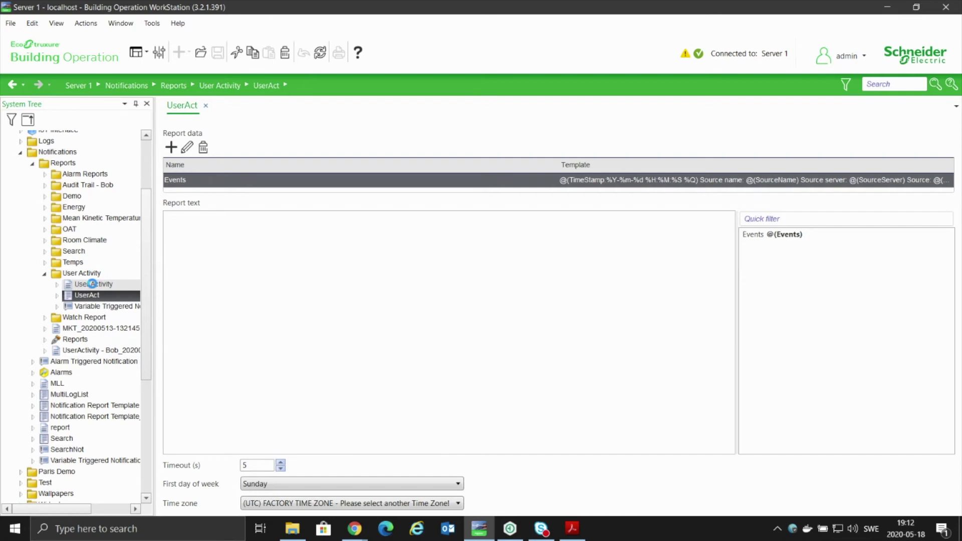
Edit the User Activity template in Excel as User Activity.xlsx.
{"action": "right_click", "coordinate": [92, 284]}
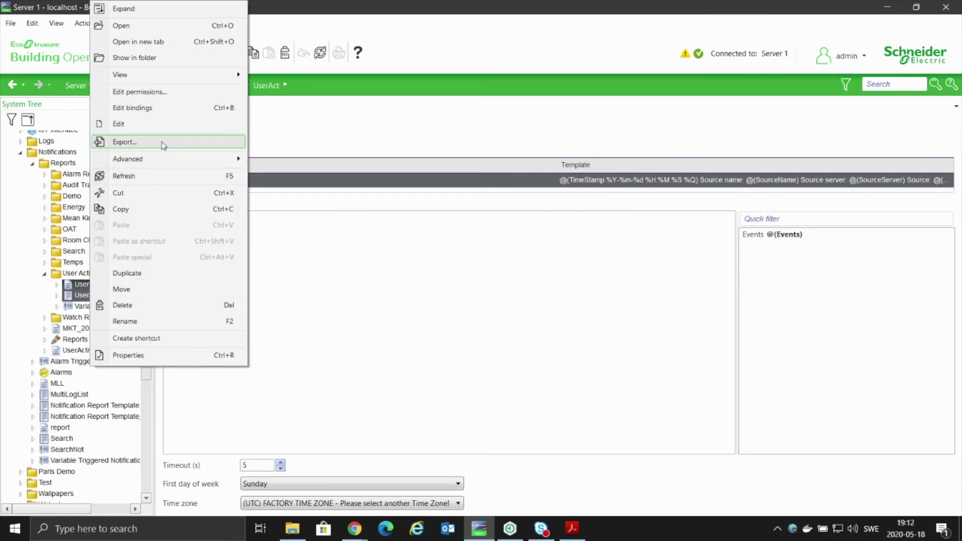
{"action": "left_click", "coordinate": [163, 127]}
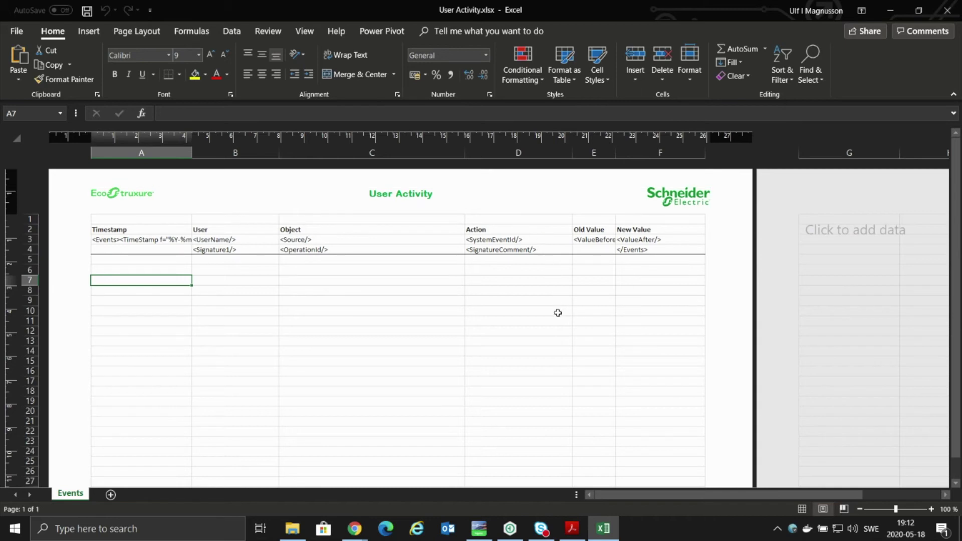
{"action": "scroll", "coordinate": [558, 316], "scroll_direction": "down", "scroll_amount": 4}
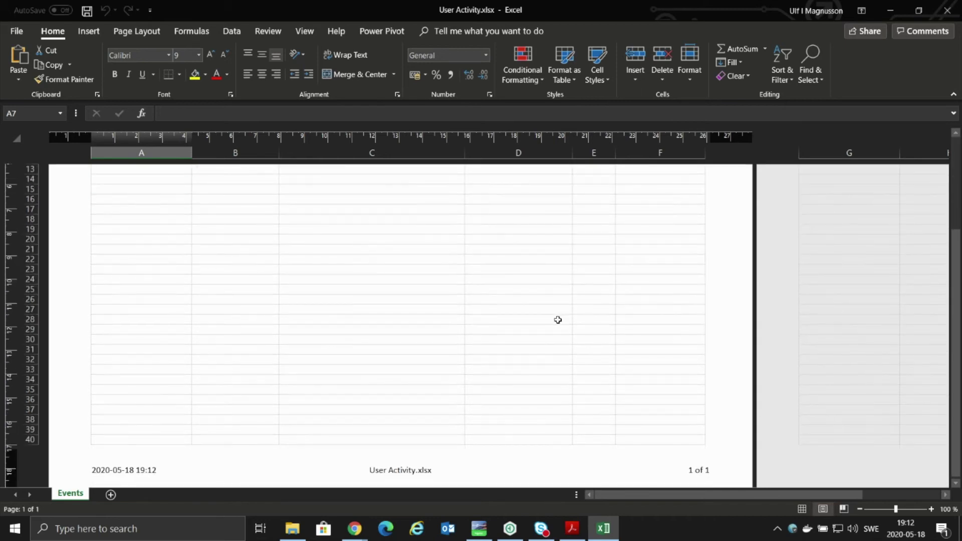
{"action": "left_click", "coordinate": [140, 473]}
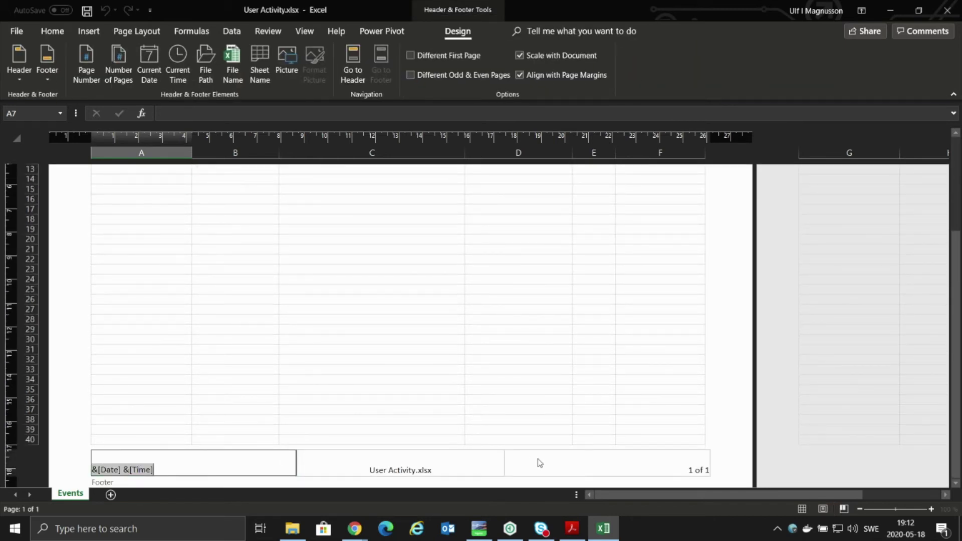
{"action": "left_click", "coordinate": [400, 337]}
{"action": "scroll", "coordinate": [400, 336], "scroll_direction": "up", "scroll_amount": 5}
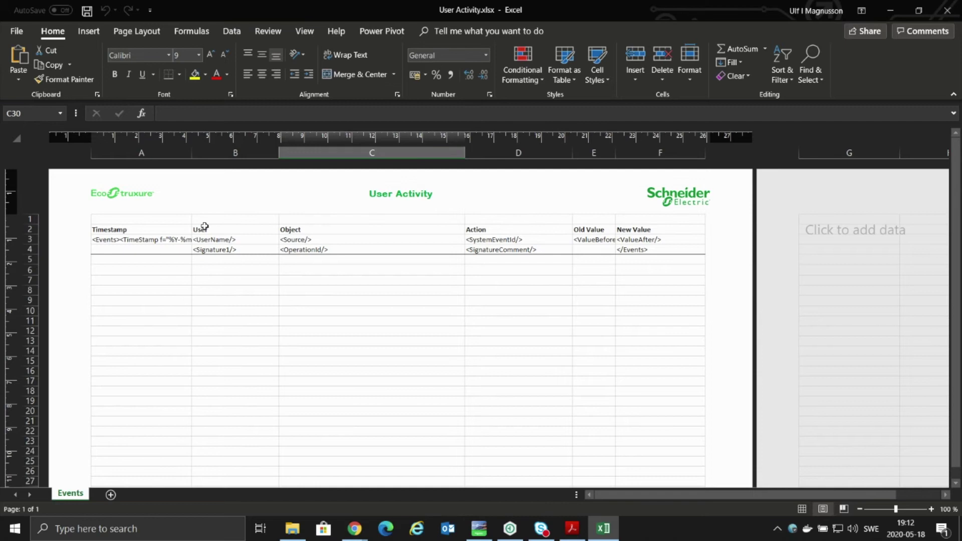
{"action": "left_click", "coordinate": [111, 240]}
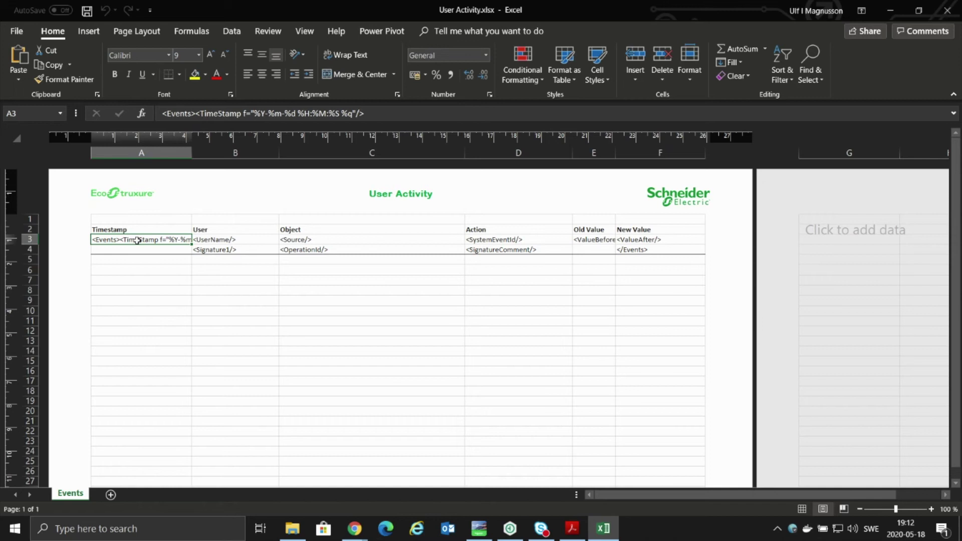
{"action": "left_click", "coordinate": [235, 240]}
{"action": "left_click", "coordinate": [327, 243]}
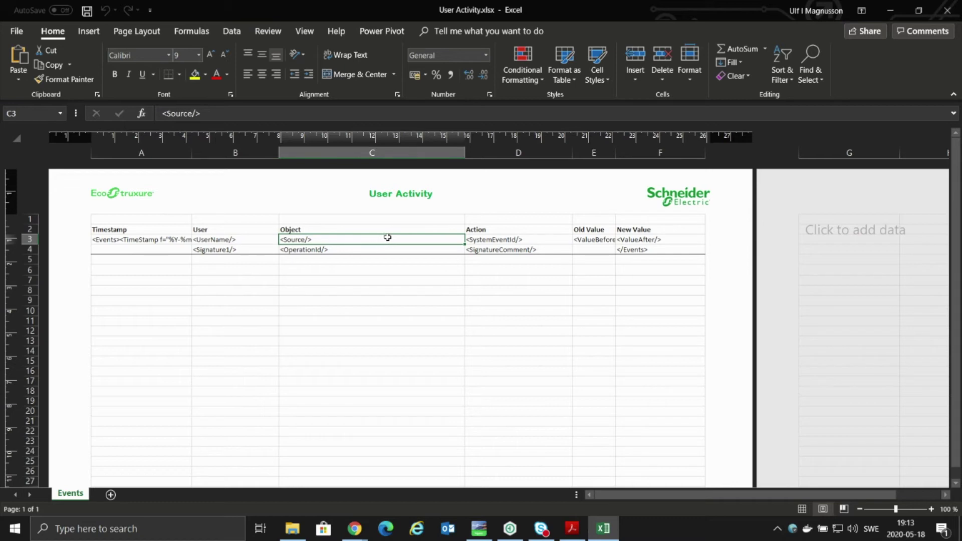
{"action": "left_click", "coordinate": [504, 240]}
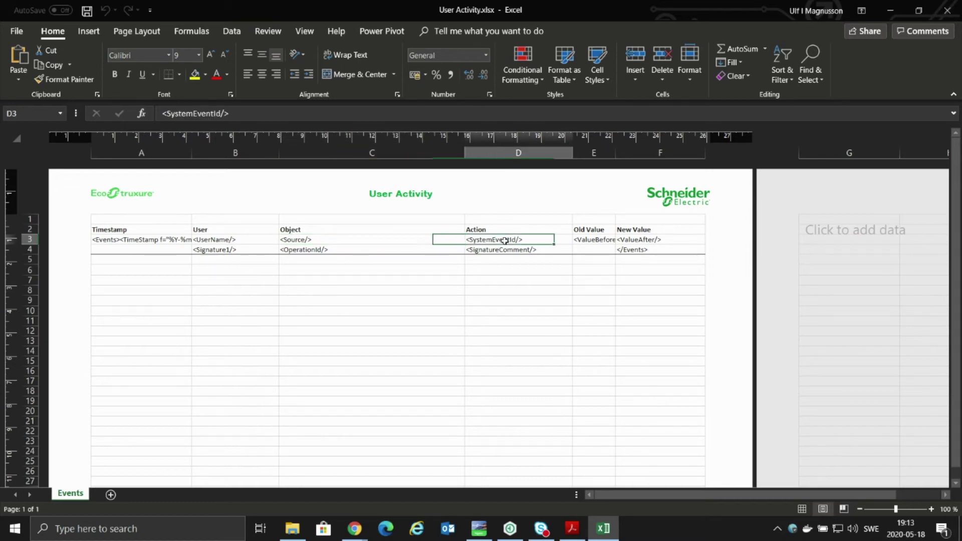
{"action": "left_click", "coordinate": [595, 240]}
{"action": "left_click", "coordinate": [635, 240]}
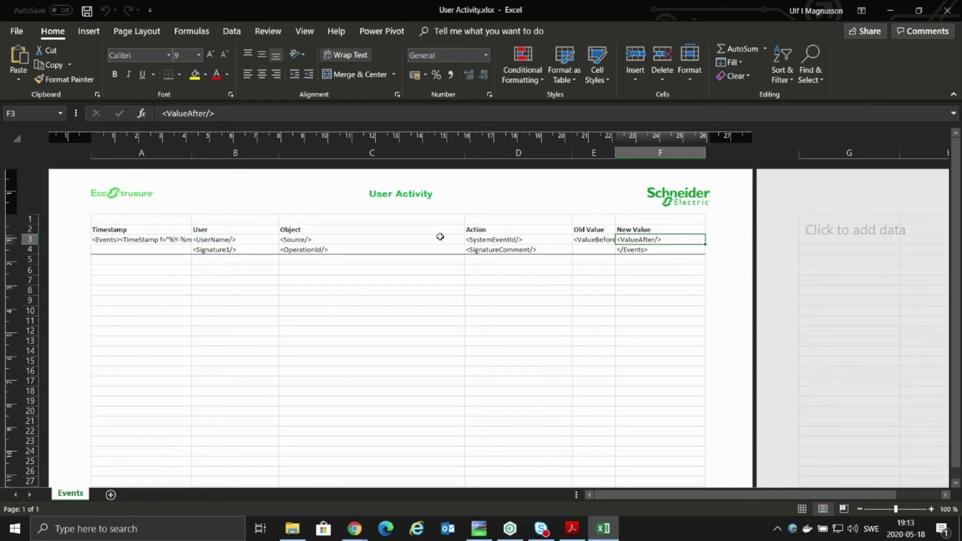
{"action": "left_click", "coordinate": [254, 250]}
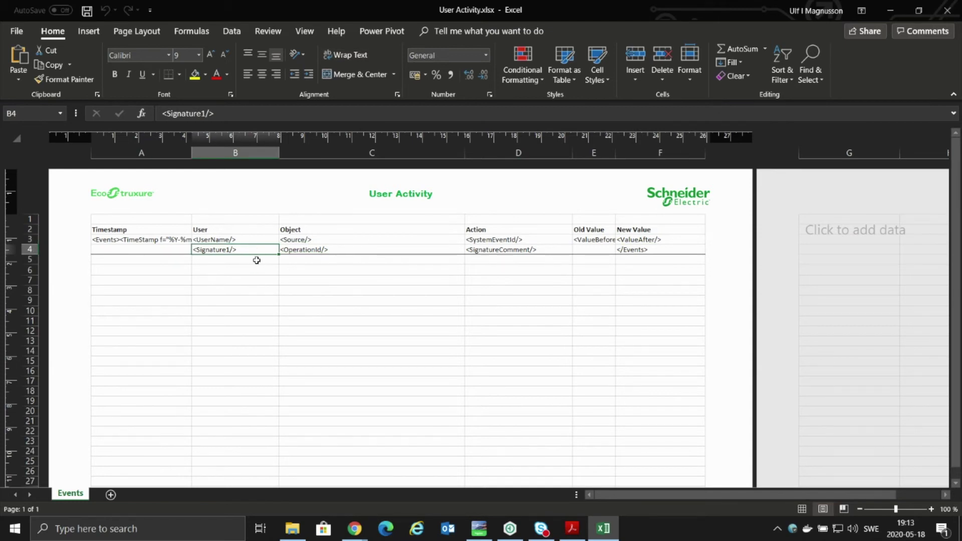
{"action": "left_click", "coordinate": [342, 250]}
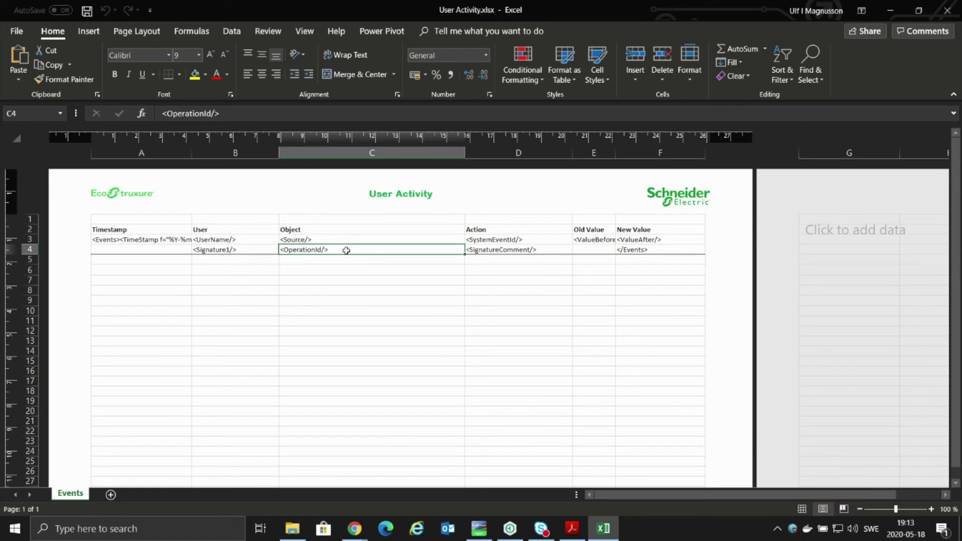
{"action": "left_click", "coordinate": [495, 251]}
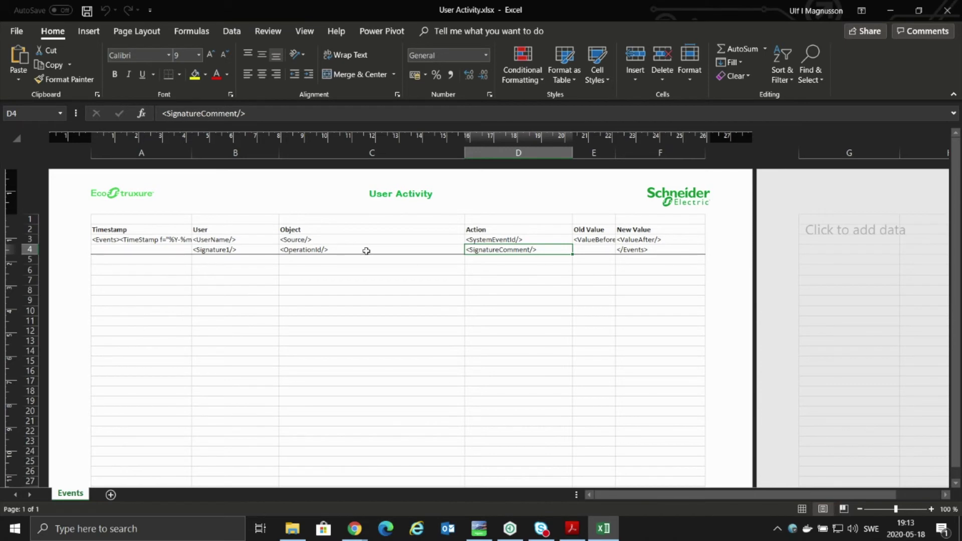
{"action": "left_click", "coordinate": [337, 252]}
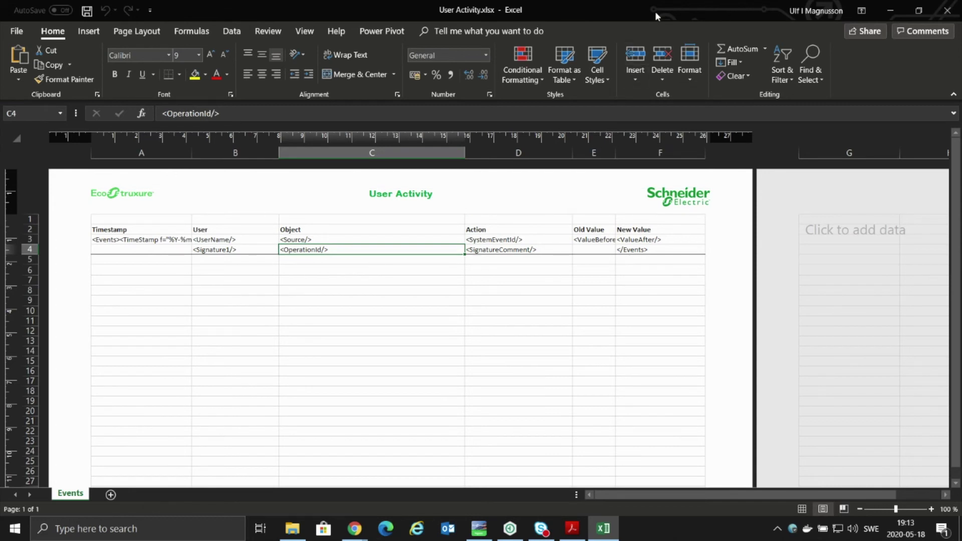
{"action": "left_click", "coordinate": [949, 13]}
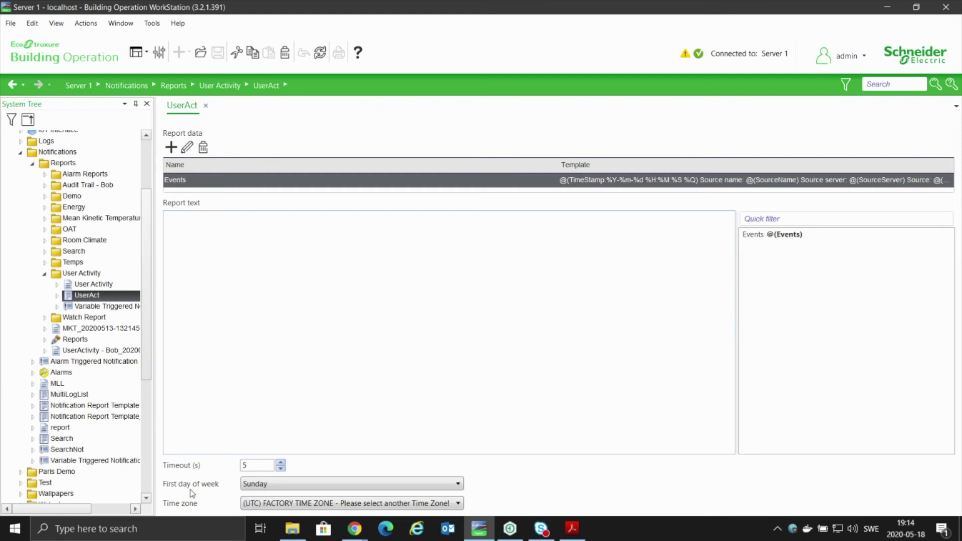
Show the Variable Triggered Notification and select its Excel distribution method.
{"action": "left_click", "coordinate": [97, 308]}
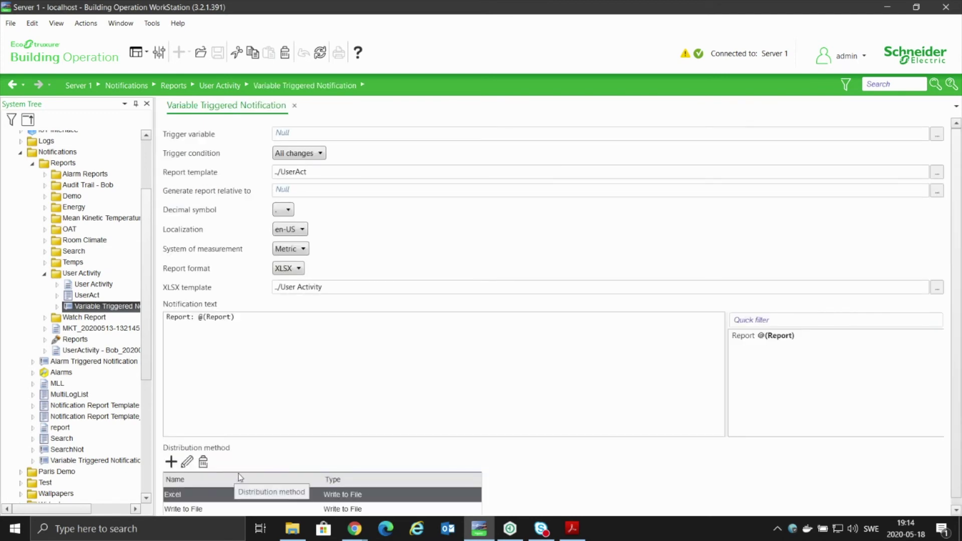
{"action": "scroll", "coordinate": [238, 474], "scroll_direction": "down", "scroll_amount": 1}
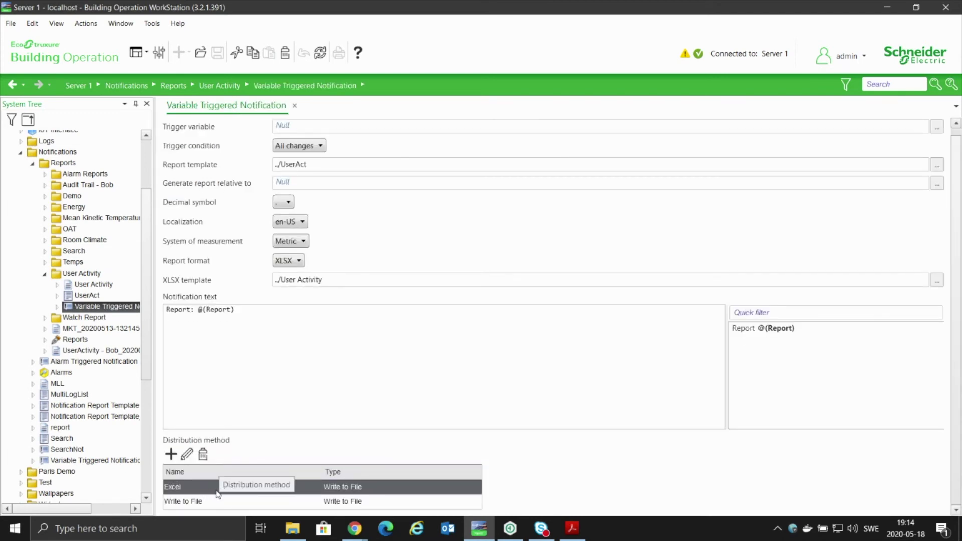
{"action": "left_click", "coordinate": [354, 488]}
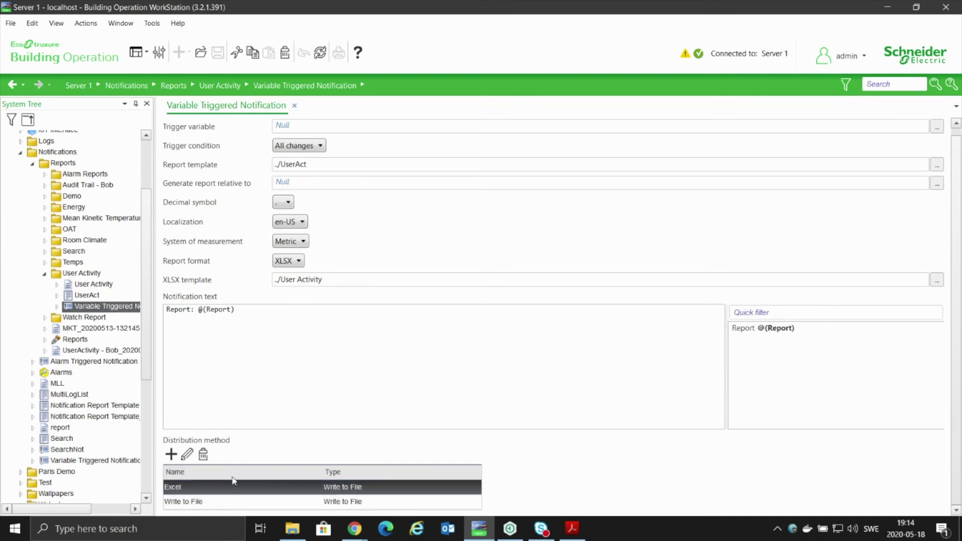
{"action": "left_click", "coordinate": [171, 454]}
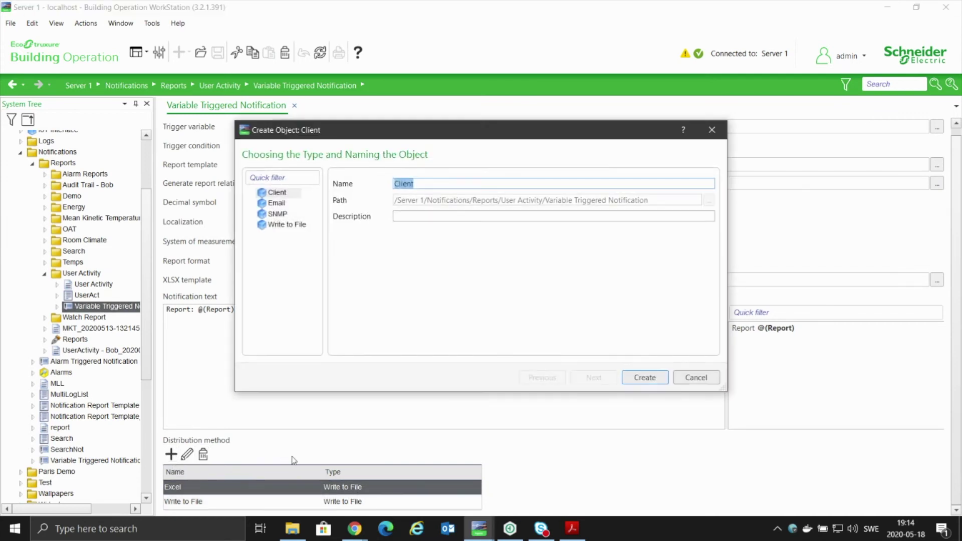
{"action": "left_click", "coordinate": [278, 203]}
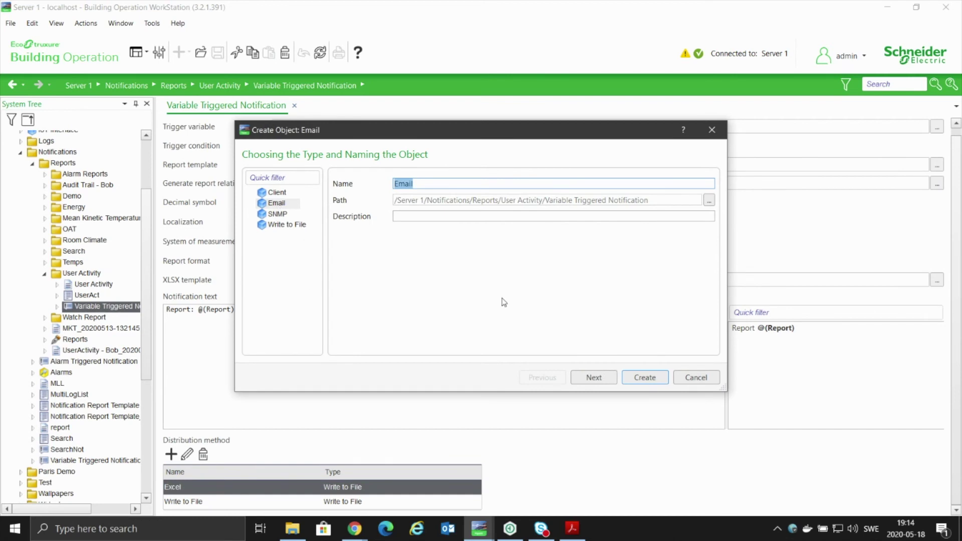
{"action": "key", "text": "Down"}
{"action": "key", "text": "Down"}
{"action": "left_click", "coordinate": [698, 377]}
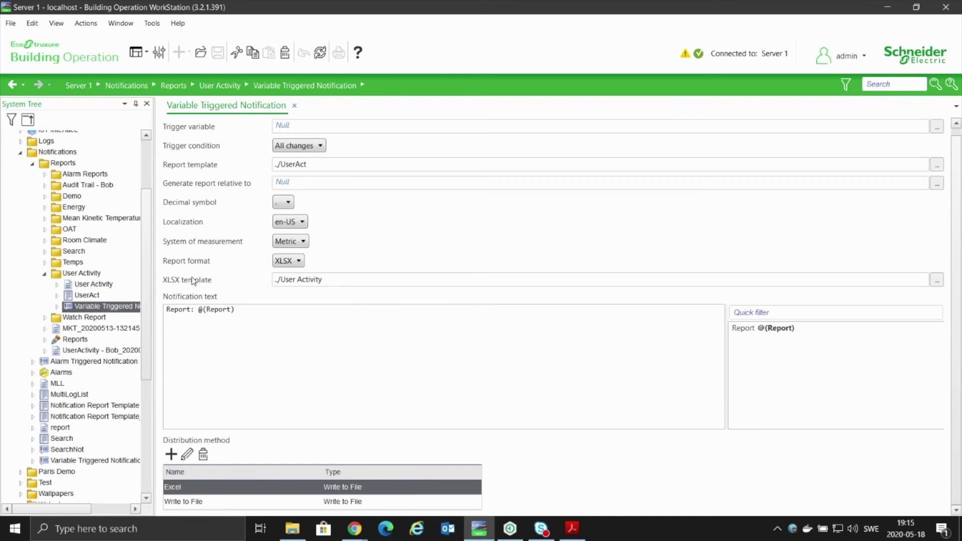
{"action": "scroll", "coordinate": [126, 311], "scroll_direction": "down", "scroll_amount": 2}
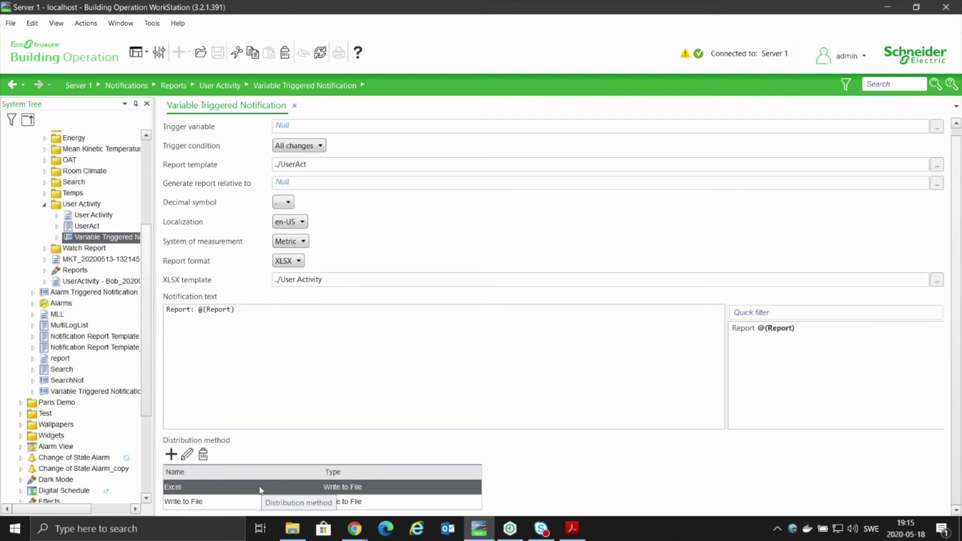
{"action": "left_click", "coordinate": [201, 491]}
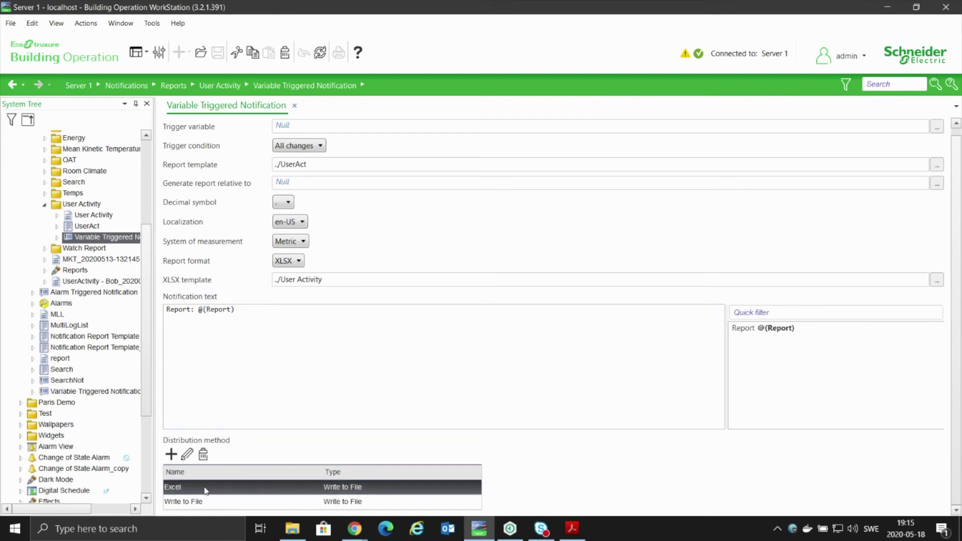
{"action": "left_click", "coordinate": [187, 455]}
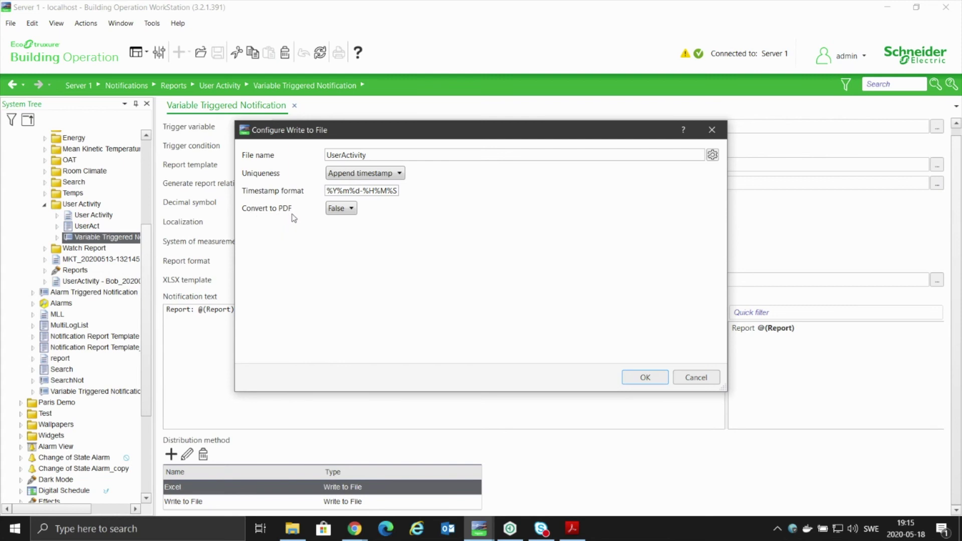
{"action": "left_click", "coordinate": [343, 209]}
{"action": "left_click", "coordinate": [343, 232]}
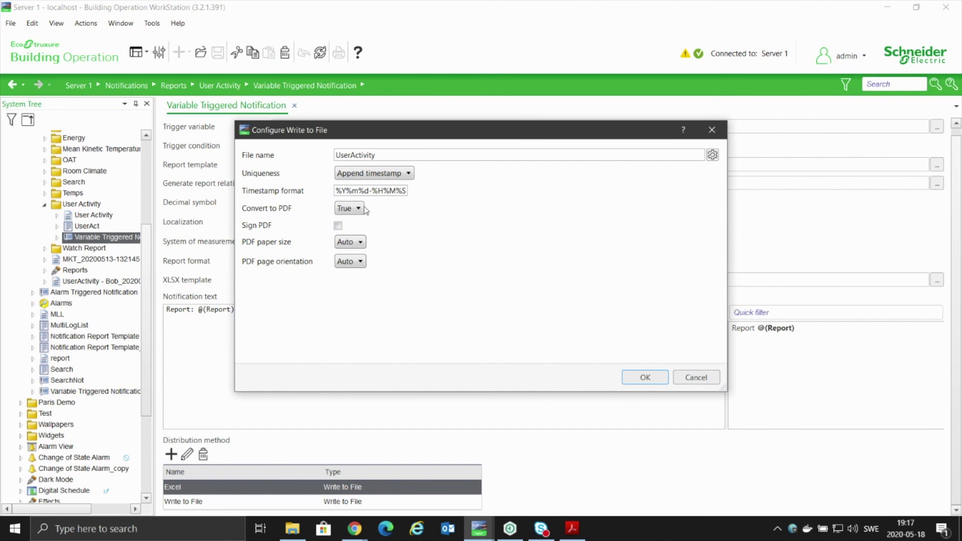
{"action": "left_click", "coordinate": [712, 130]}
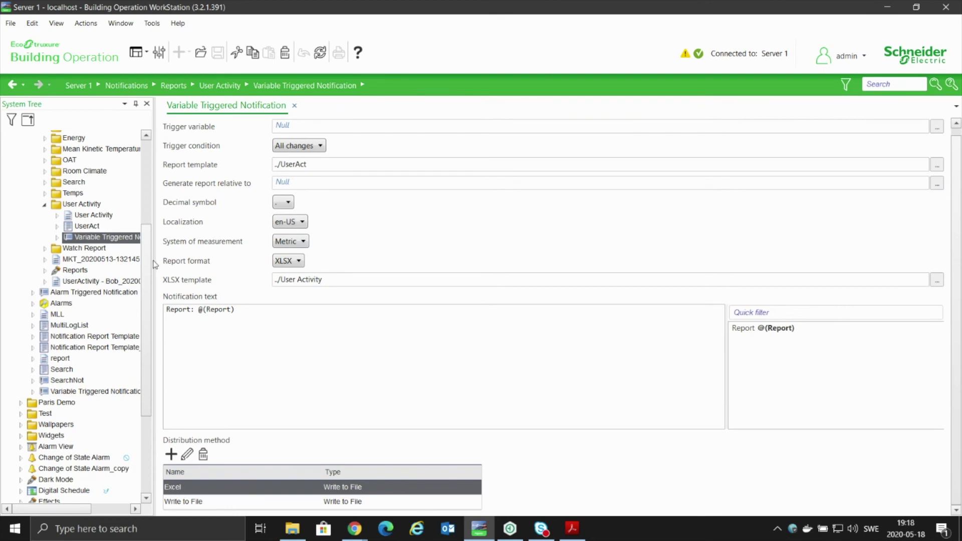
{"action": "left_click", "coordinate": [73, 271]}
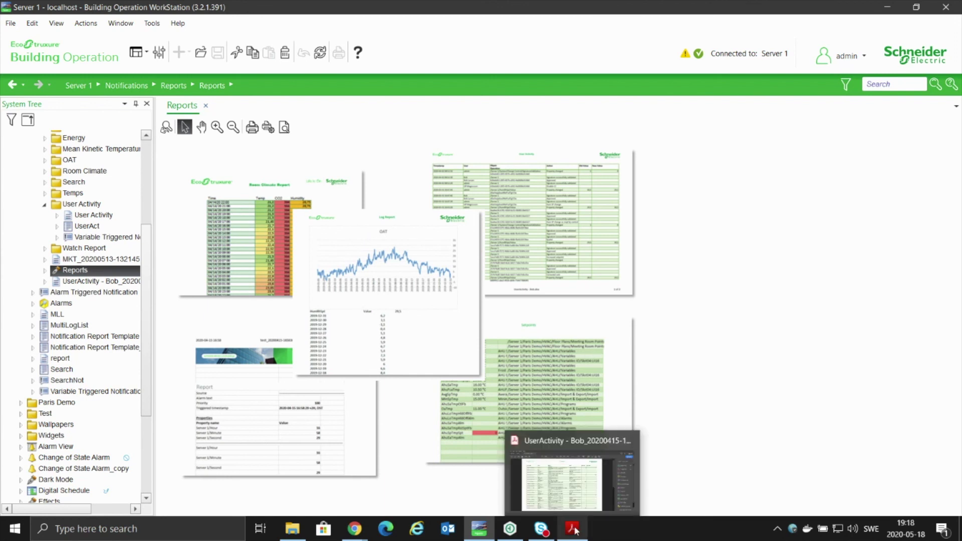
{"action": "left_click", "coordinate": [620, 537]}
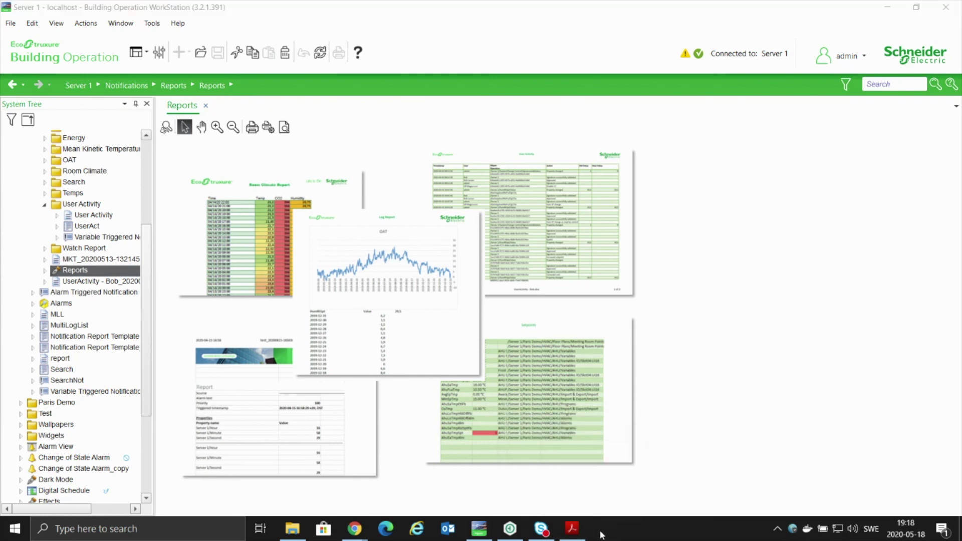
{"action": "left_click", "coordinate": [104, 238]}
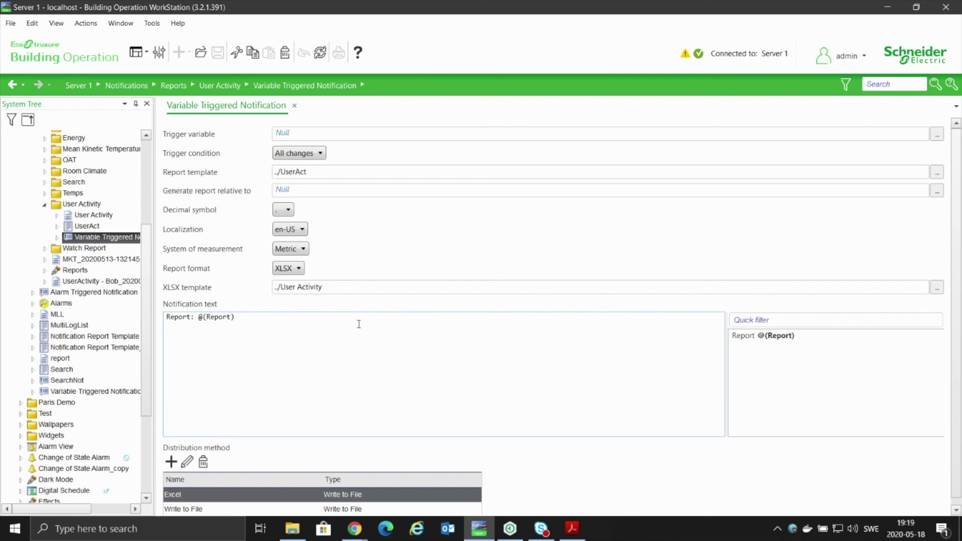
Set the Excel distribution method's Convert to PDF to True and enable Sign PDF.
{"action": "left_click", "coordinate": [217, 494]}
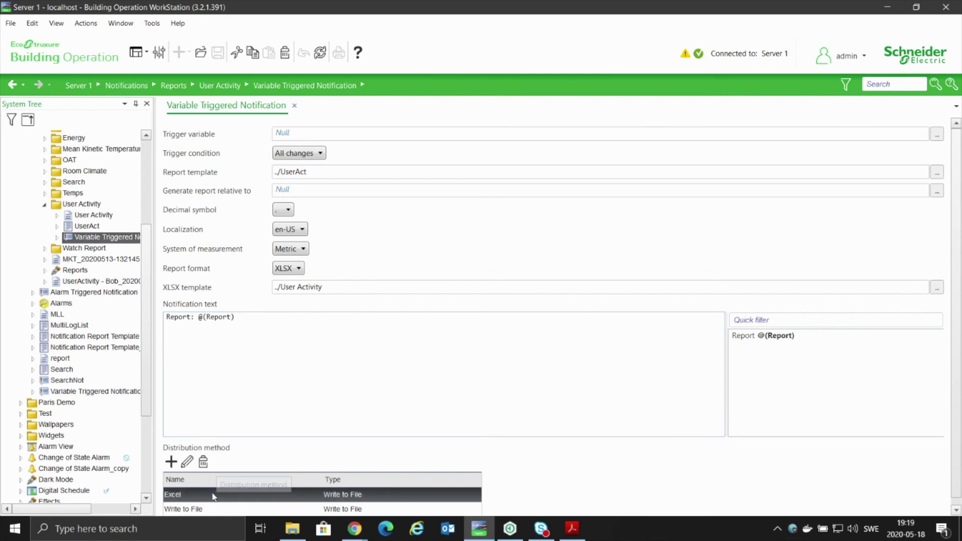
{"action": "left_click", "coordinate": [187, 463]}
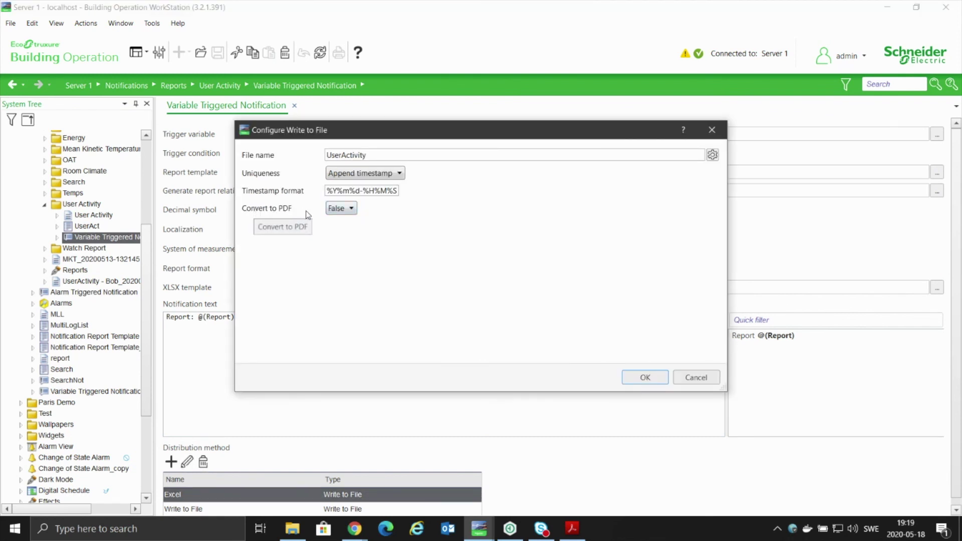
{"action": "left_click", "coordinate": [342, 209]}
{"action": "left_click", "coordinate": [344, 233]}
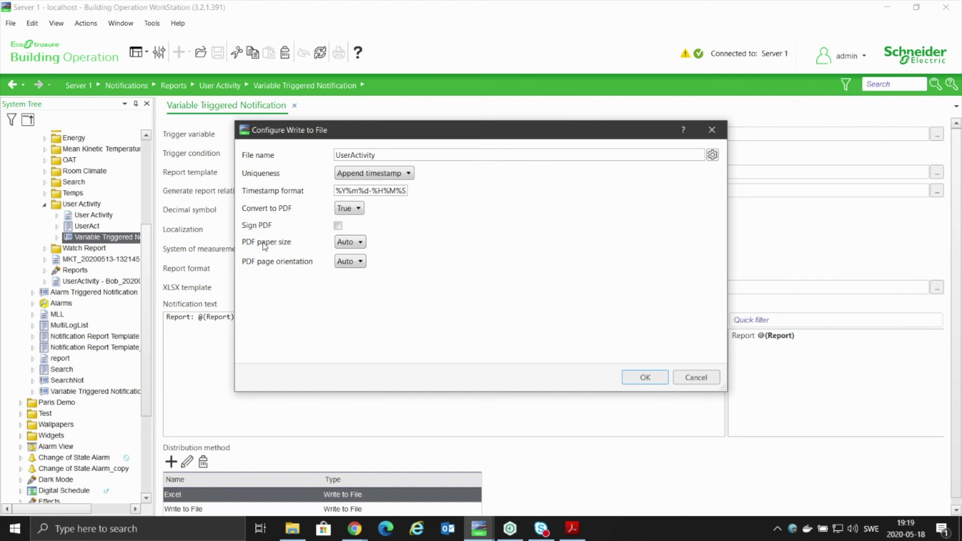
{"action": "left_click", "coordinate": [339, 226]}
{"action": "left_click", "coordinate": [645, 379]}
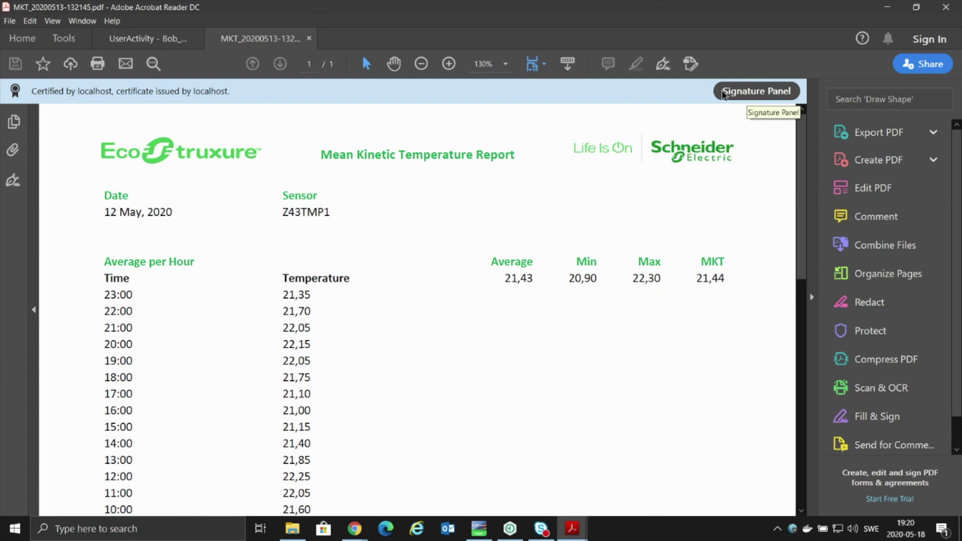
Show the Signature Panel and expand the 'Certified by localhost' signature.
{"action": "left_click", "coordinate": [744, 92]}
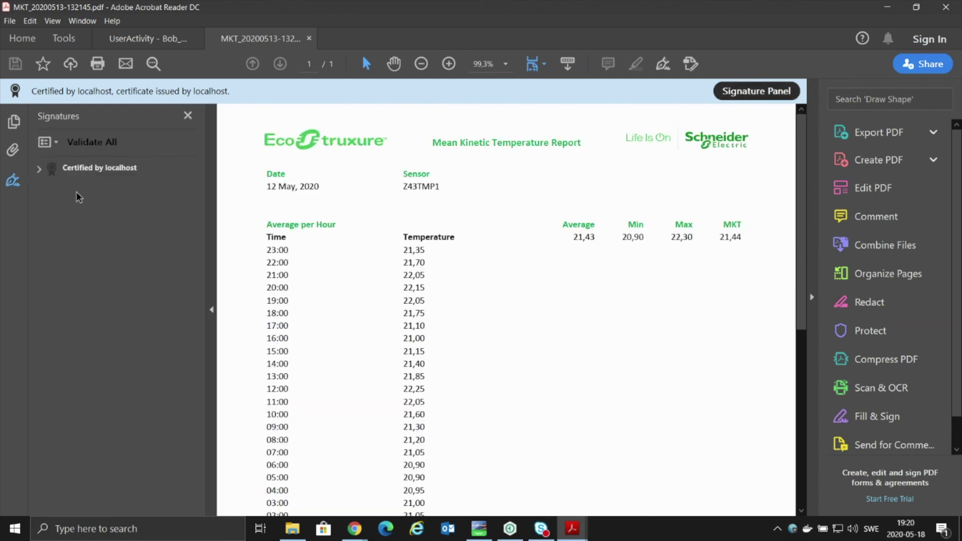
{"action": "left_click", "coordinate": [39, 170]}
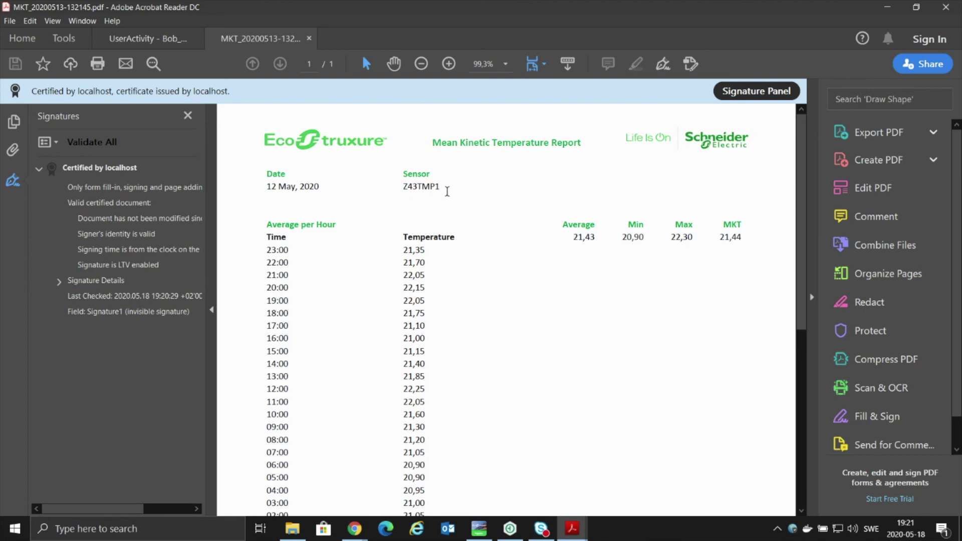
Expand Signature Details to show reason Report and a blank location.
{"action": "left_click", "coordinate": [58, 282]}
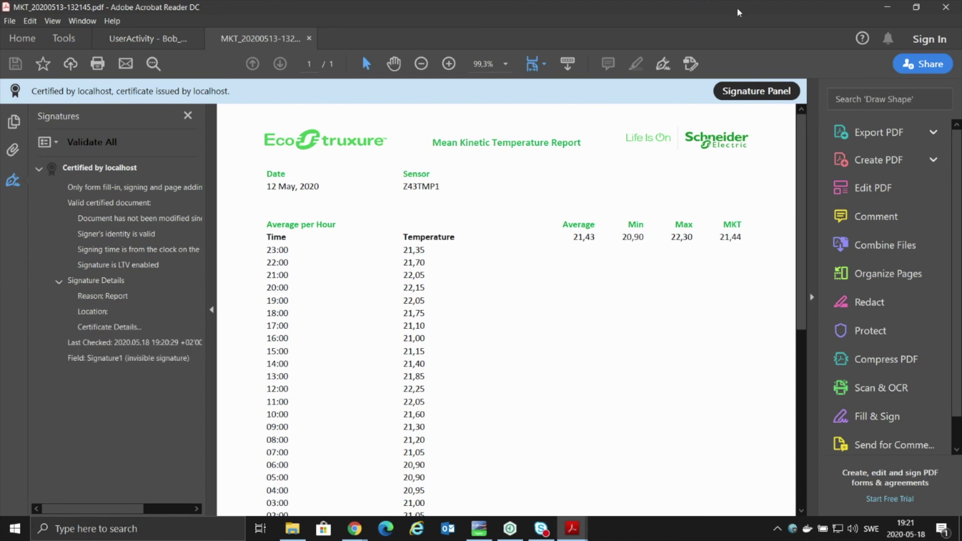
Close only the MKT report tab, keeping the UserActivity PDF open.
{"action": "left_click", "coordinate": [947, 7]}
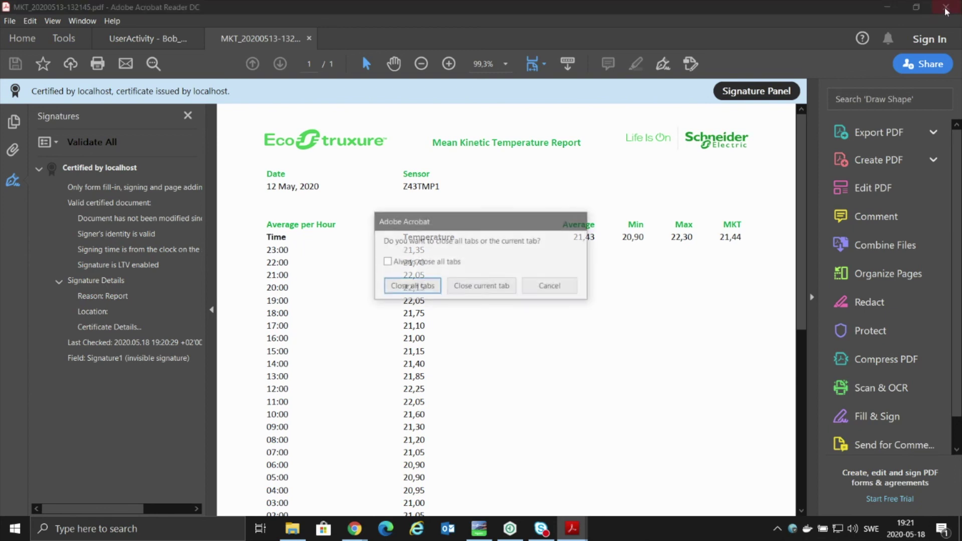
{"action": "left_click", "coordinate": [448, 287]}
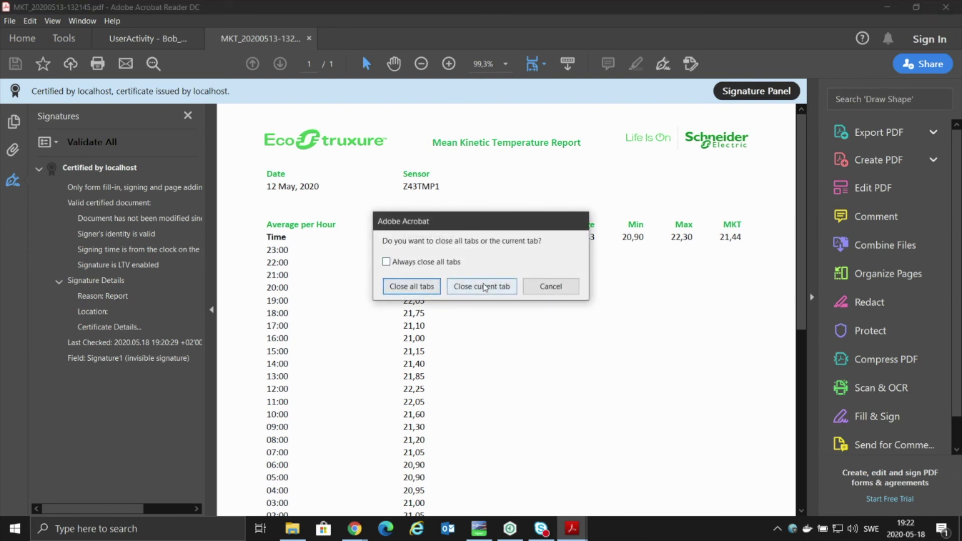